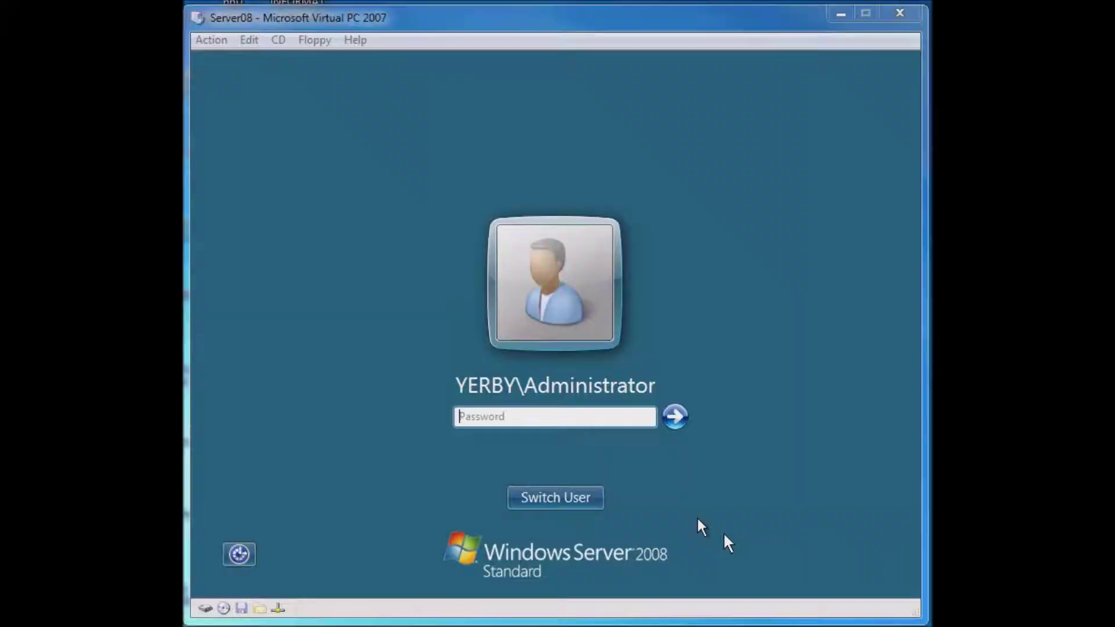
- Log on to the virtual server's domain administrator account by entering its password
click(697, 514)
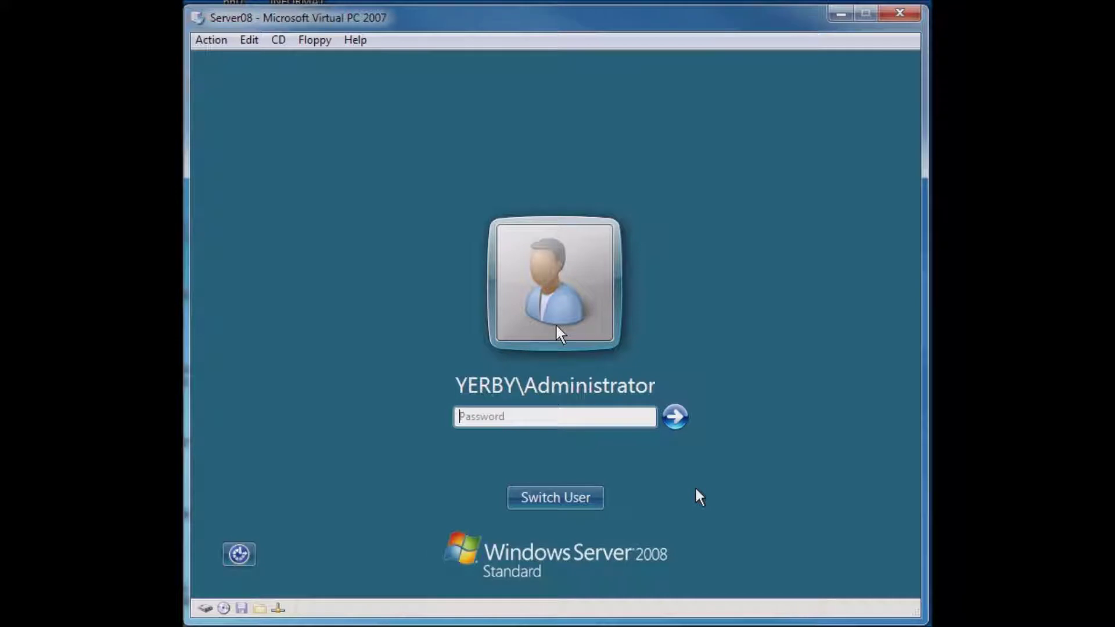
click(562, 417)
text(••••)
key(Return)
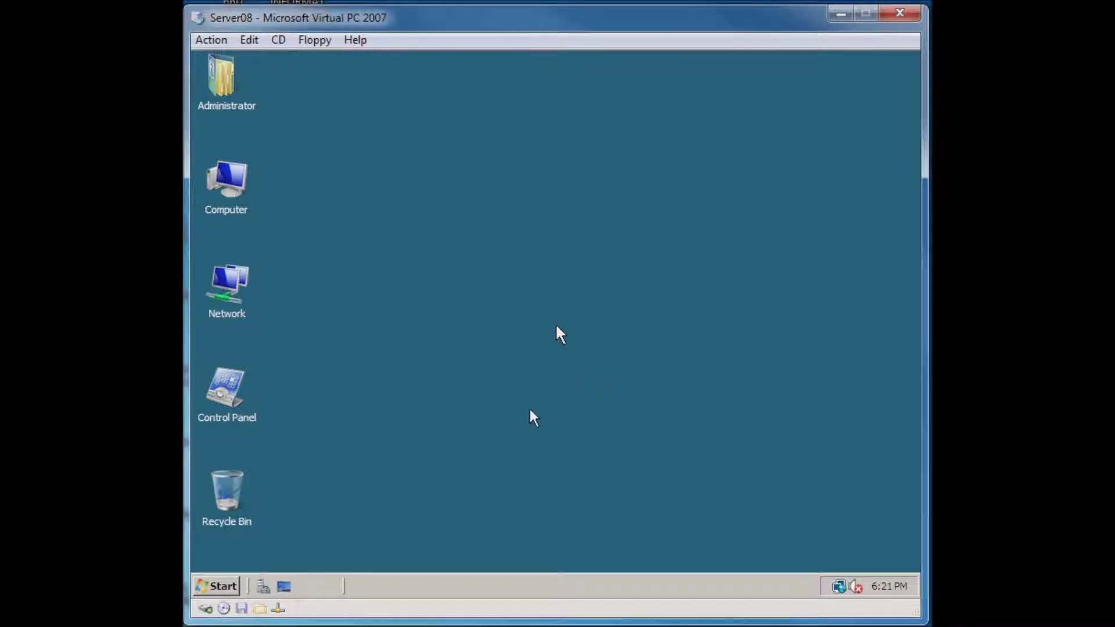
- Launch Group Policy Management from the Start menu's Administrative Tools
click(216, 588)
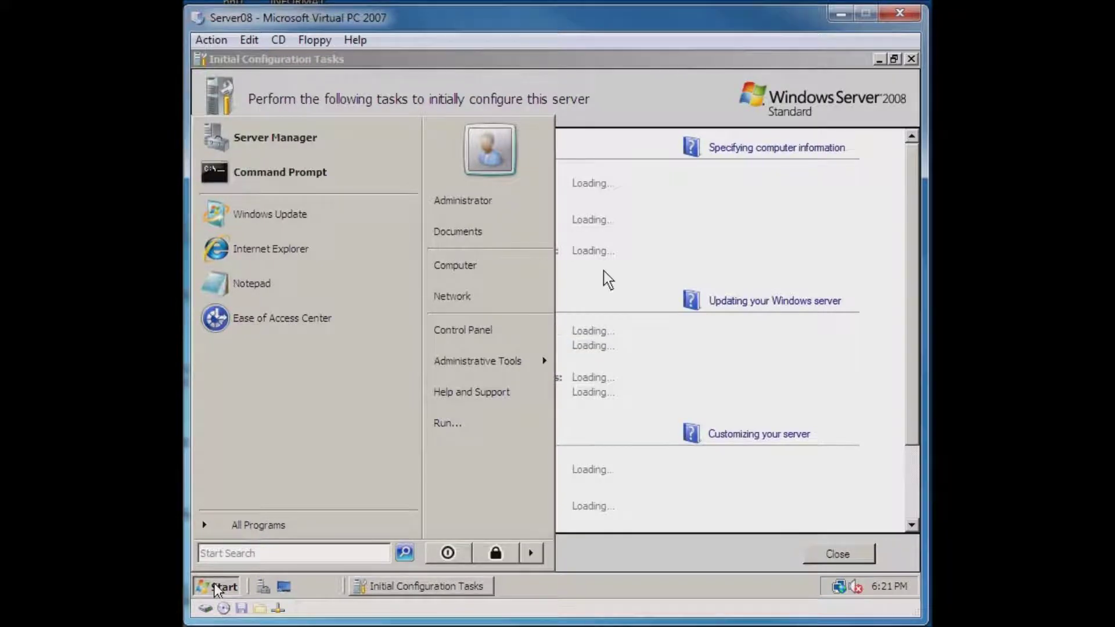
mouse_move(463, 367)
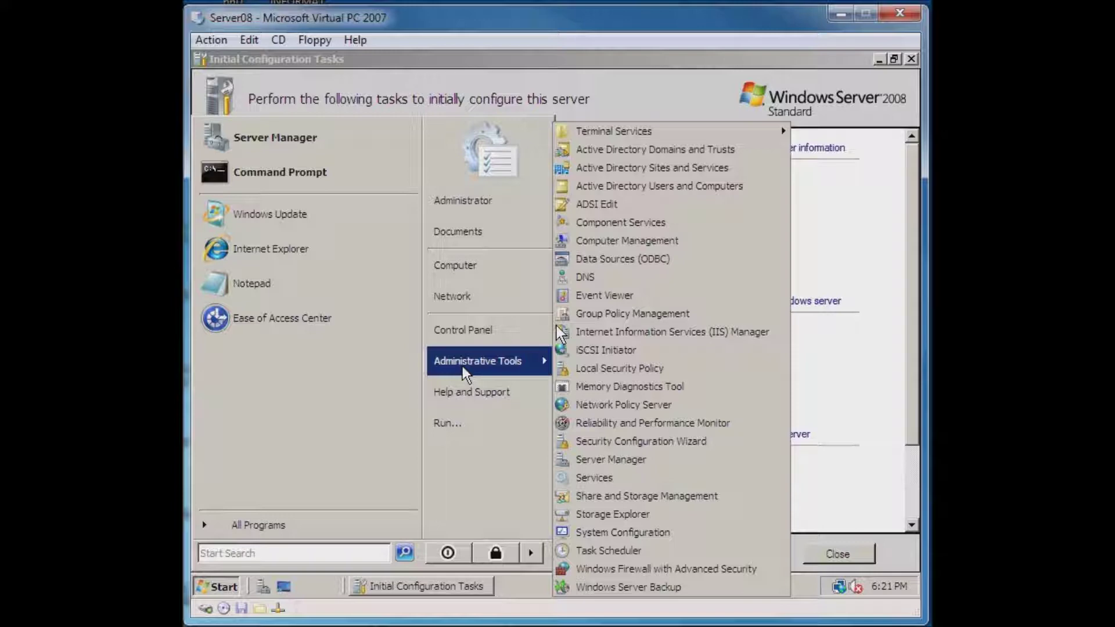
click(613, 314)
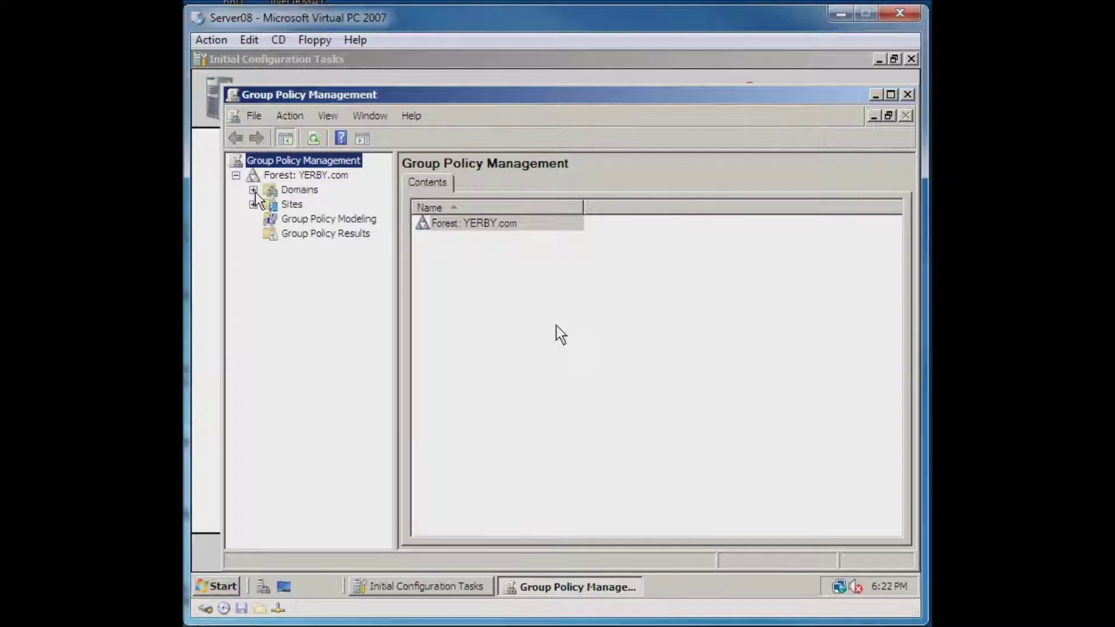
- Expand Forest: YERBY.com > Domains > YERBY.com and select its Group Policy Objects container
click(253, 190)
click(314, 205)
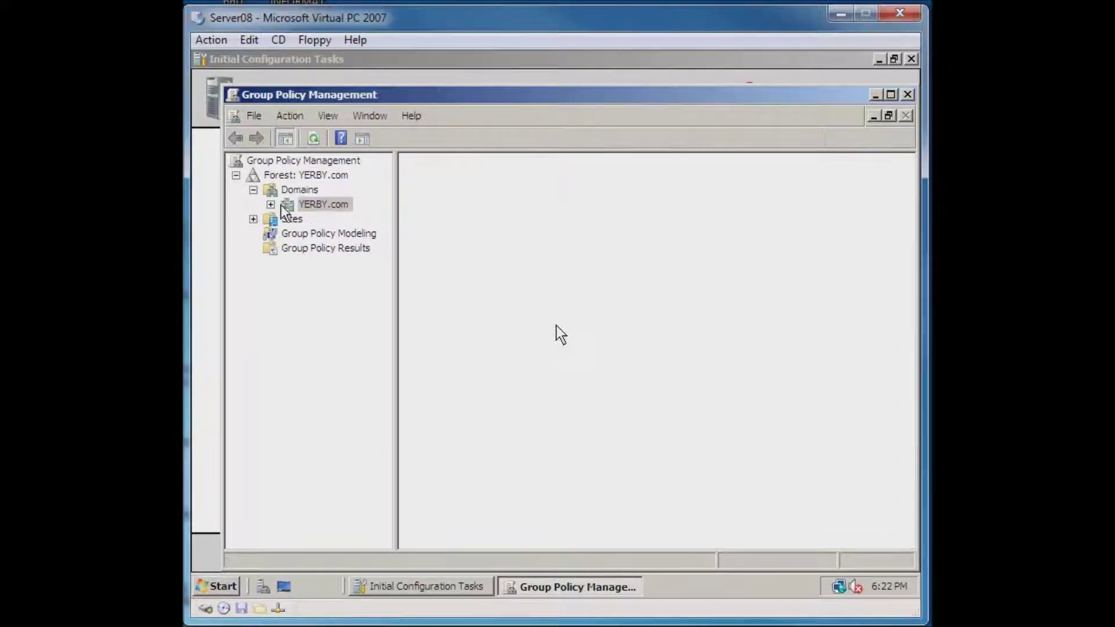
click(272, 204)
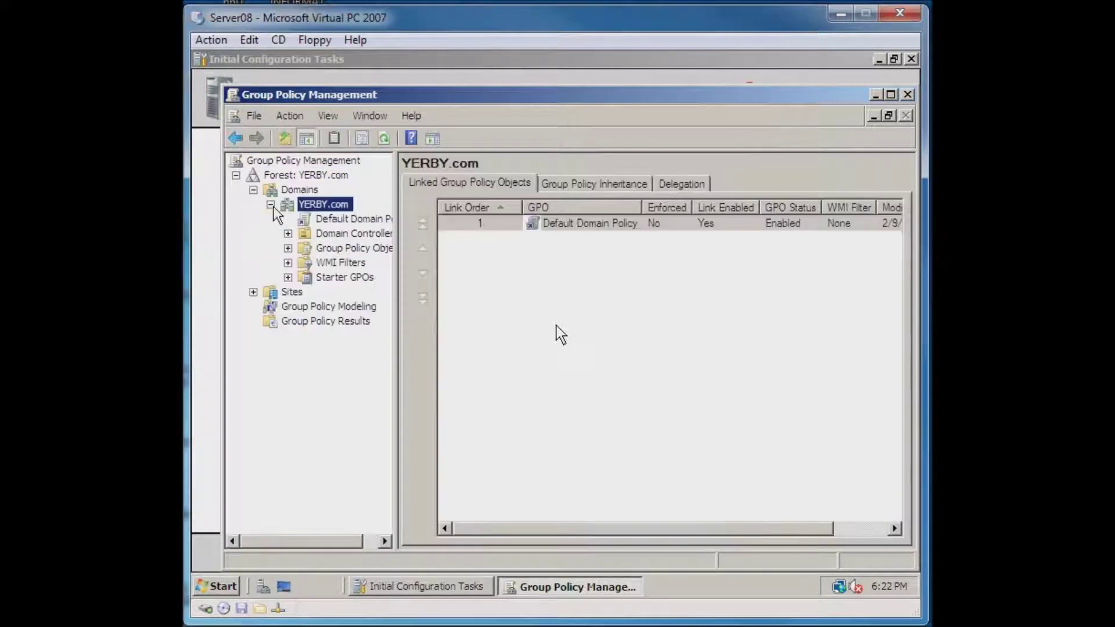
click(298, 249)
click(288, 248)
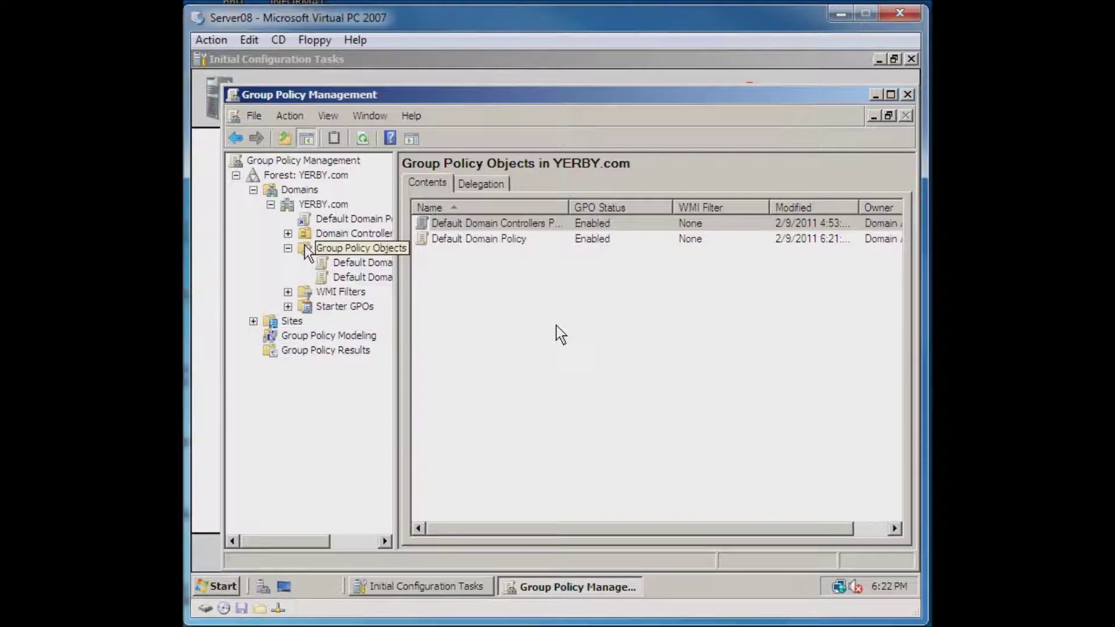
click(305, 250)
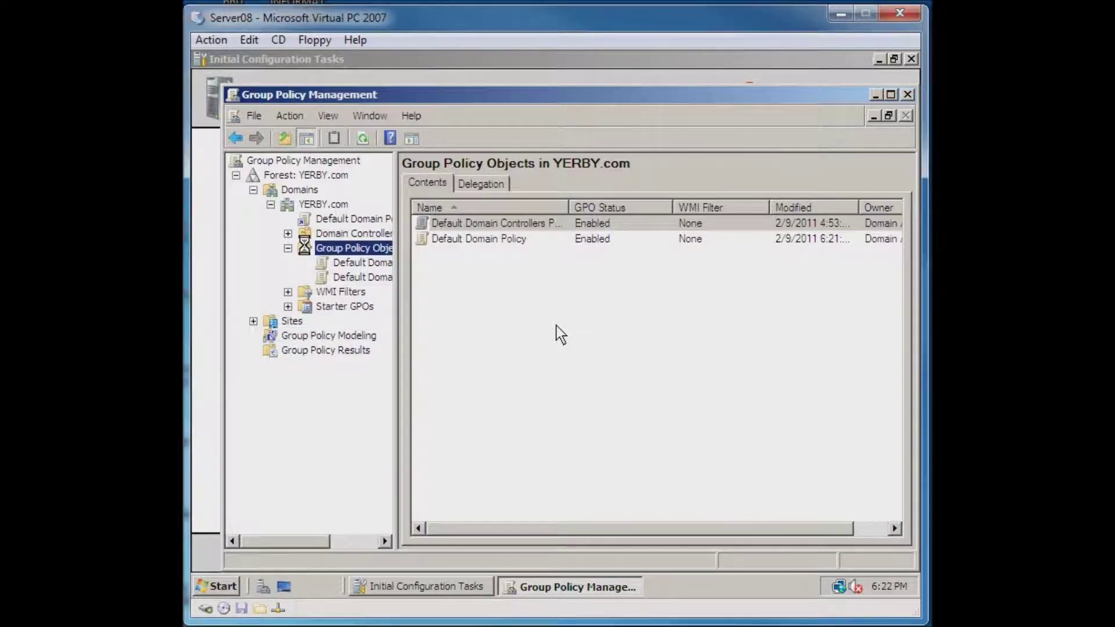
- Create a new GPO named WirelessLAN with Source Starter GPO left as (none)
right_click(305, 248)
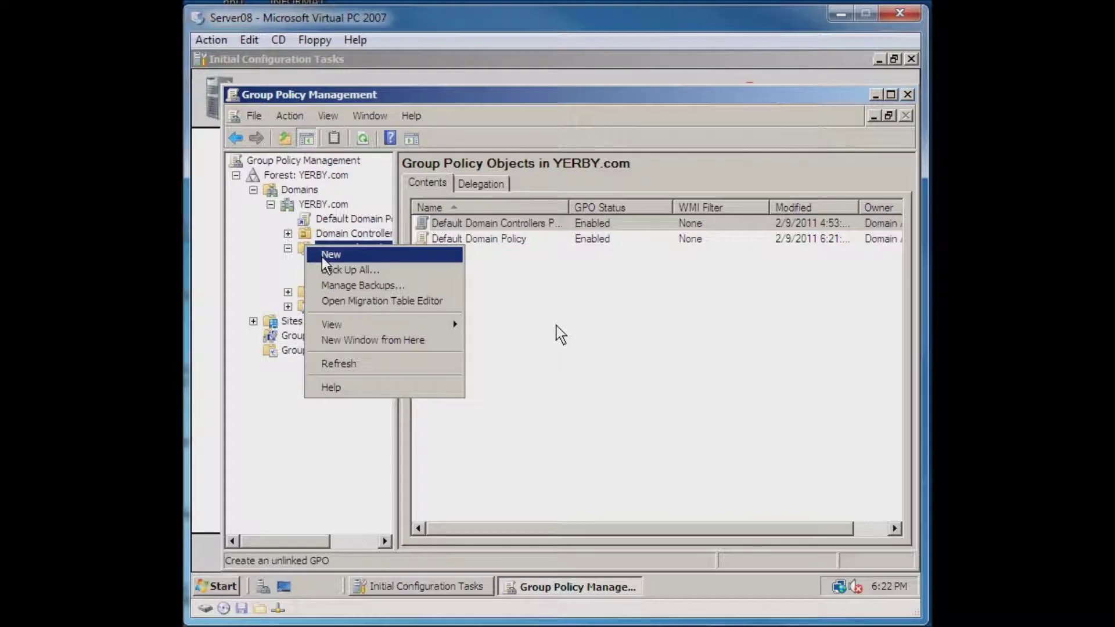
click(331, 255)
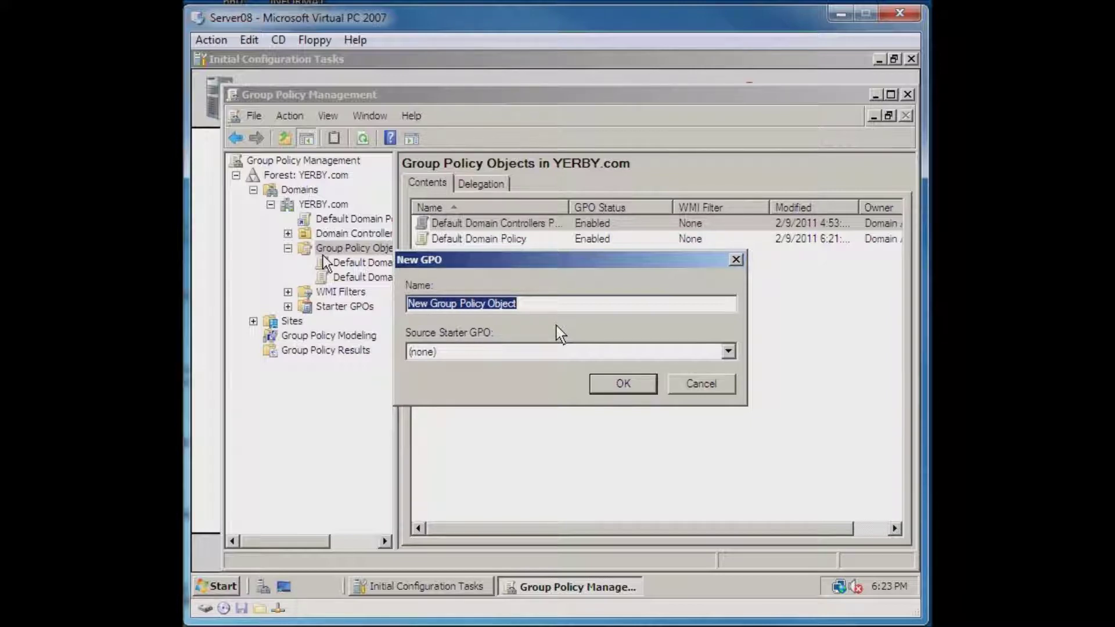
text(Wire)
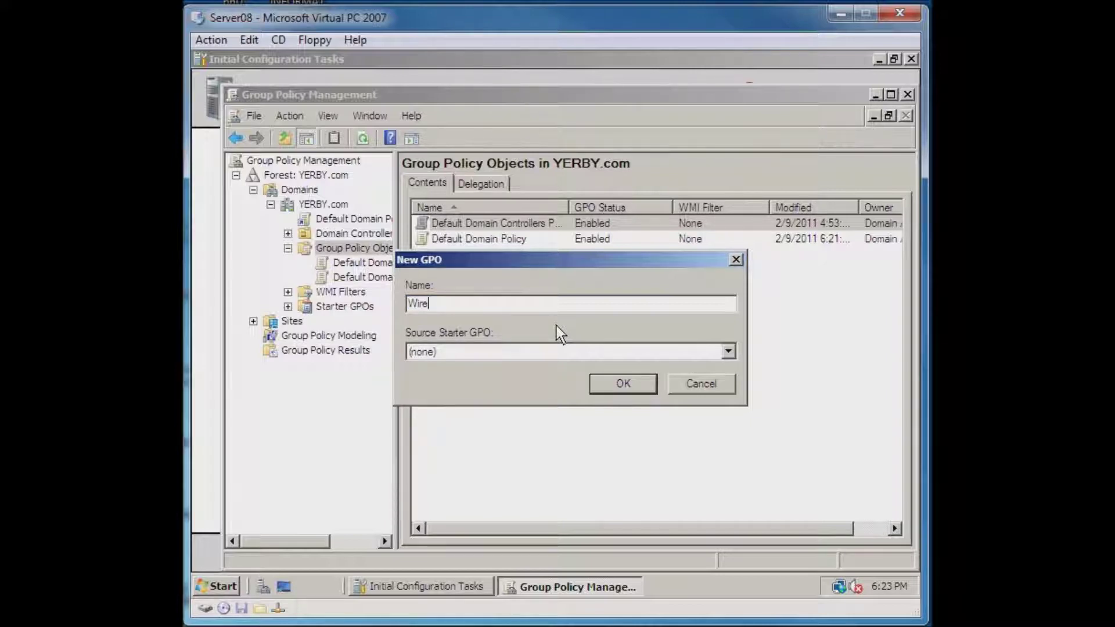
text(lessLAN)
click(534, 351)
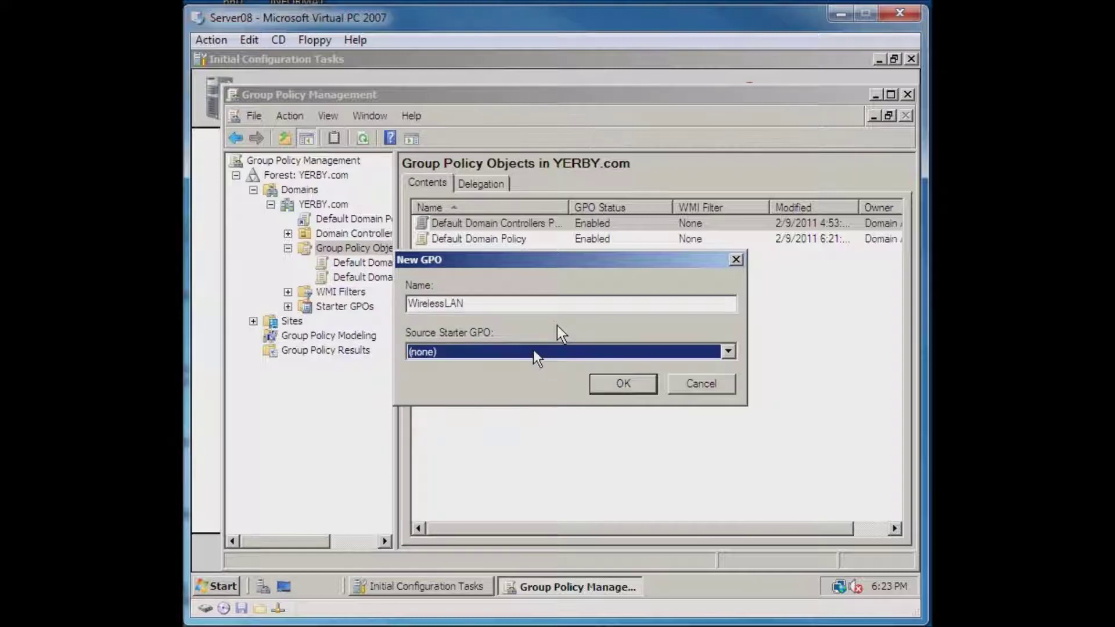
click(623, 383)
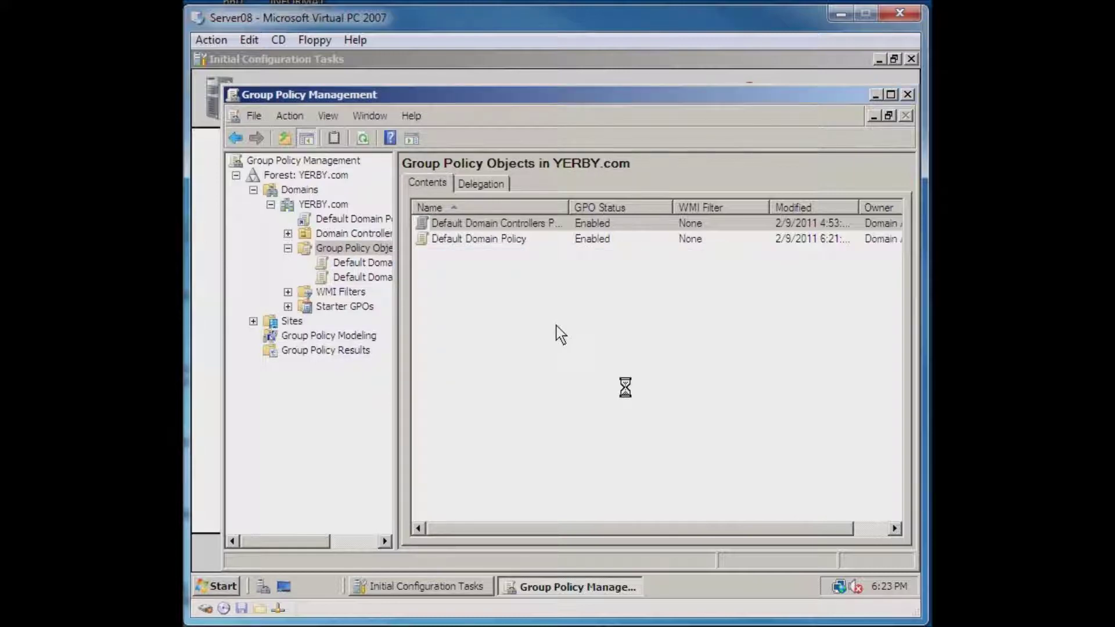
click(486, 260)
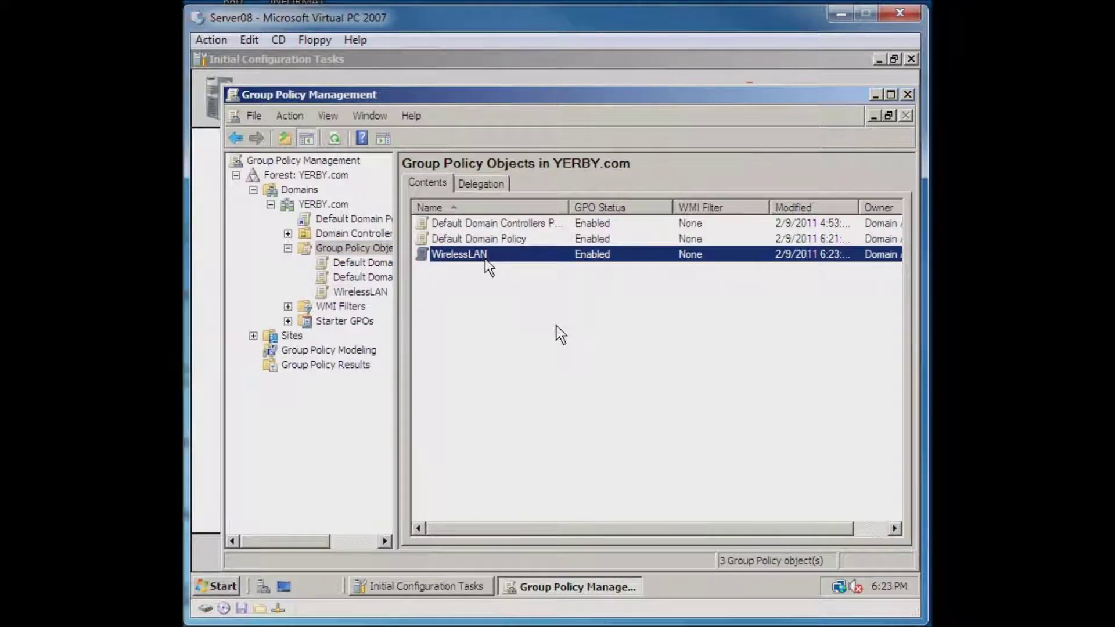
- Open the WirelessLAN GPO for editing in Group Policy Management Editor
right_click(486, 259)
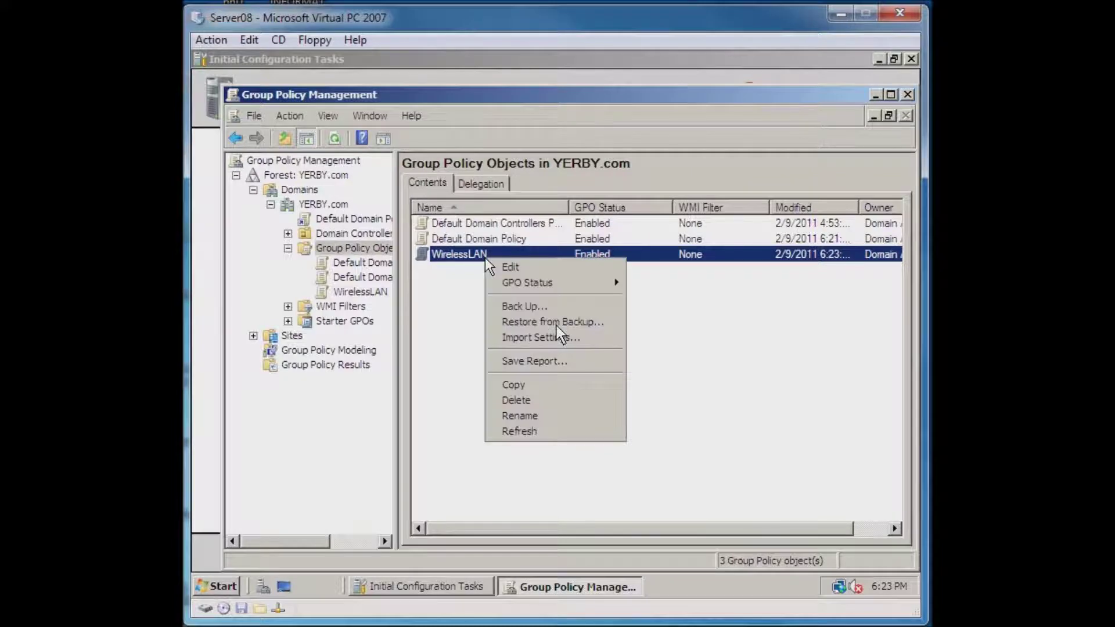
right_click(484, 256)
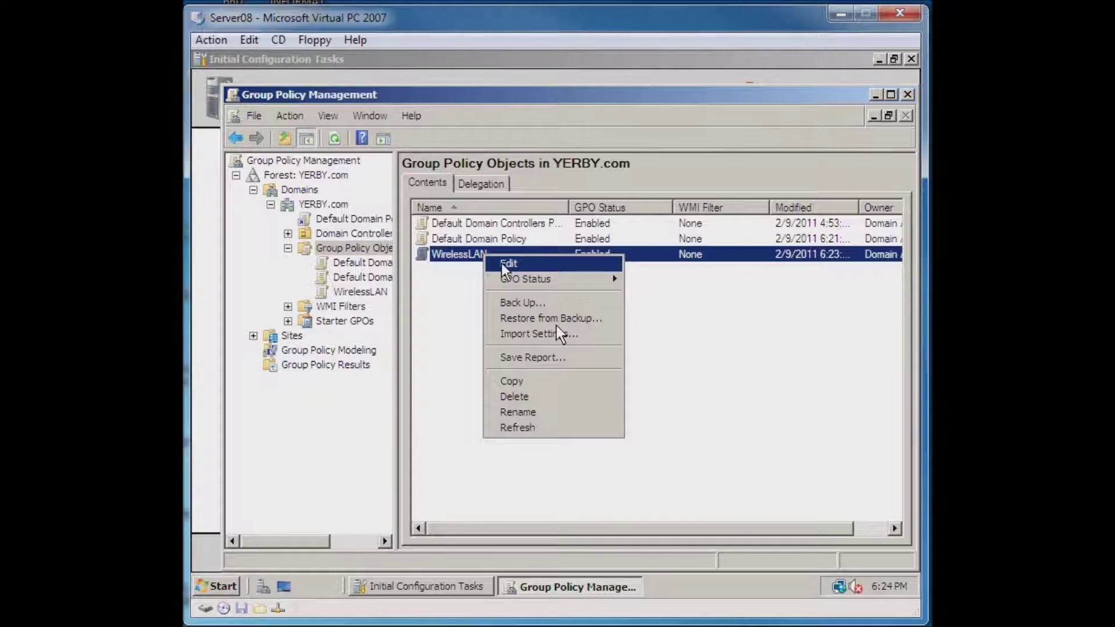
click(501, 263)
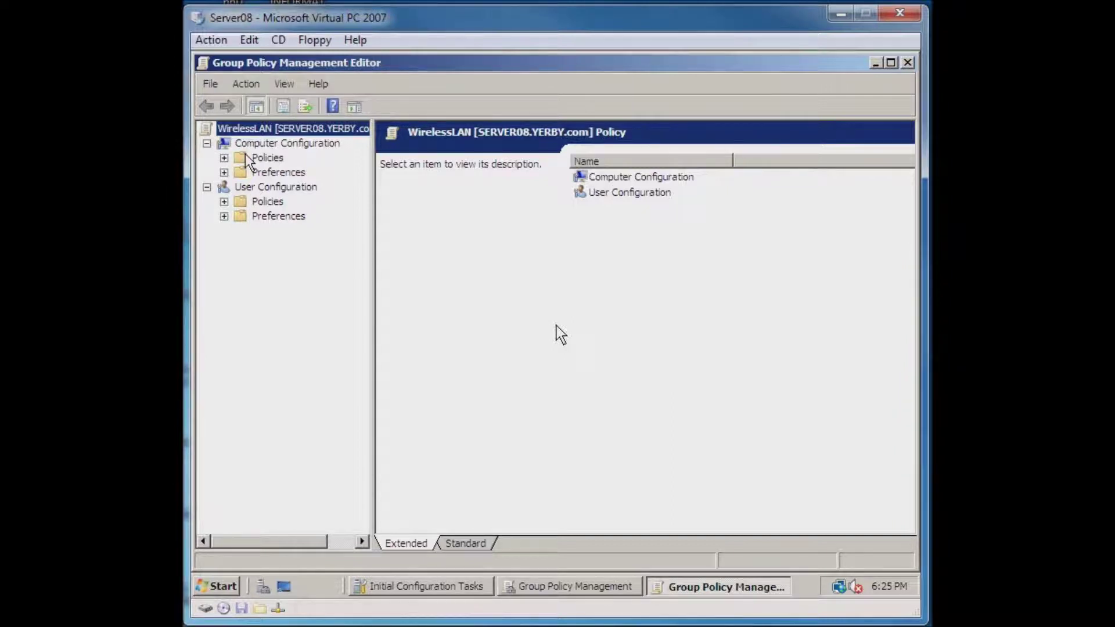
- Navigate Computer Configuration > Policies > Windows Settings > Security Settings > Wireless Network (IEEE 802.11) Policies
key(Down)
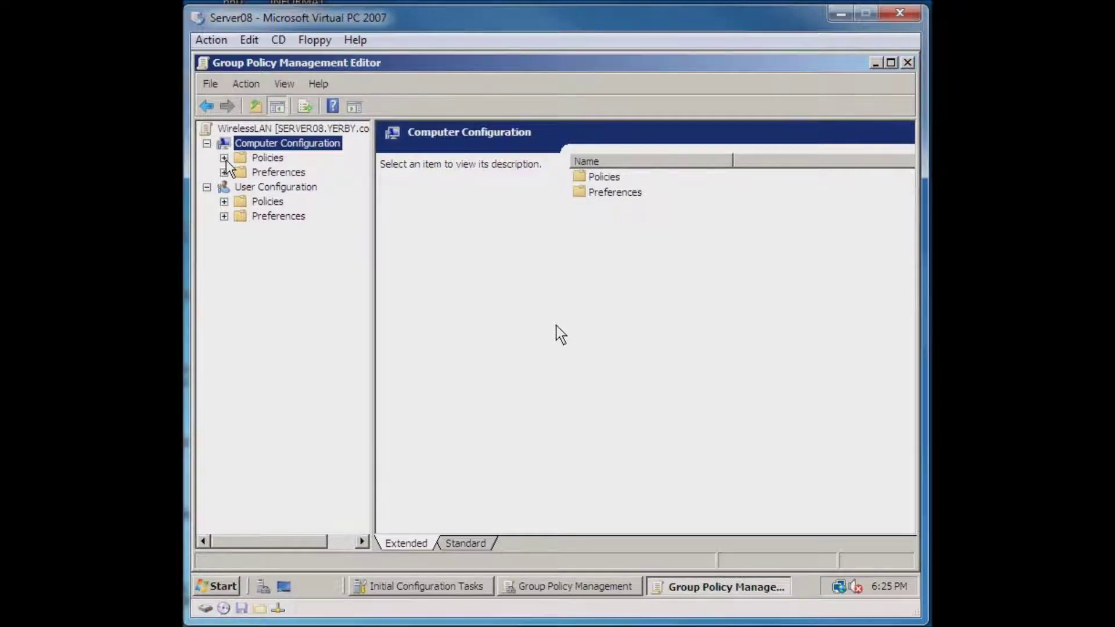
click(225, 158)
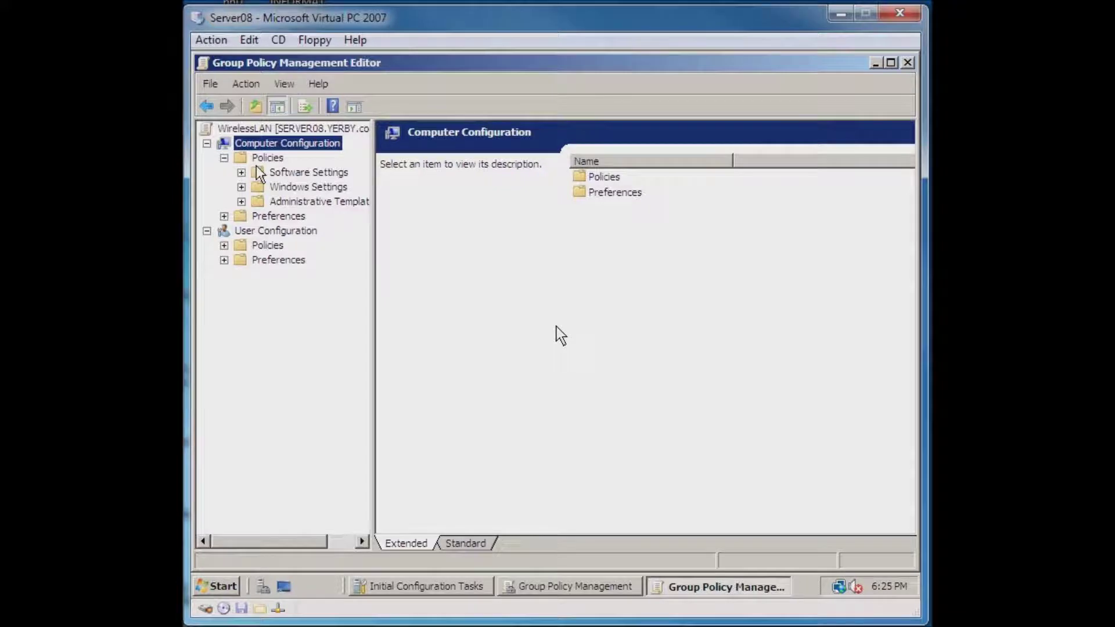
click(268, 188)
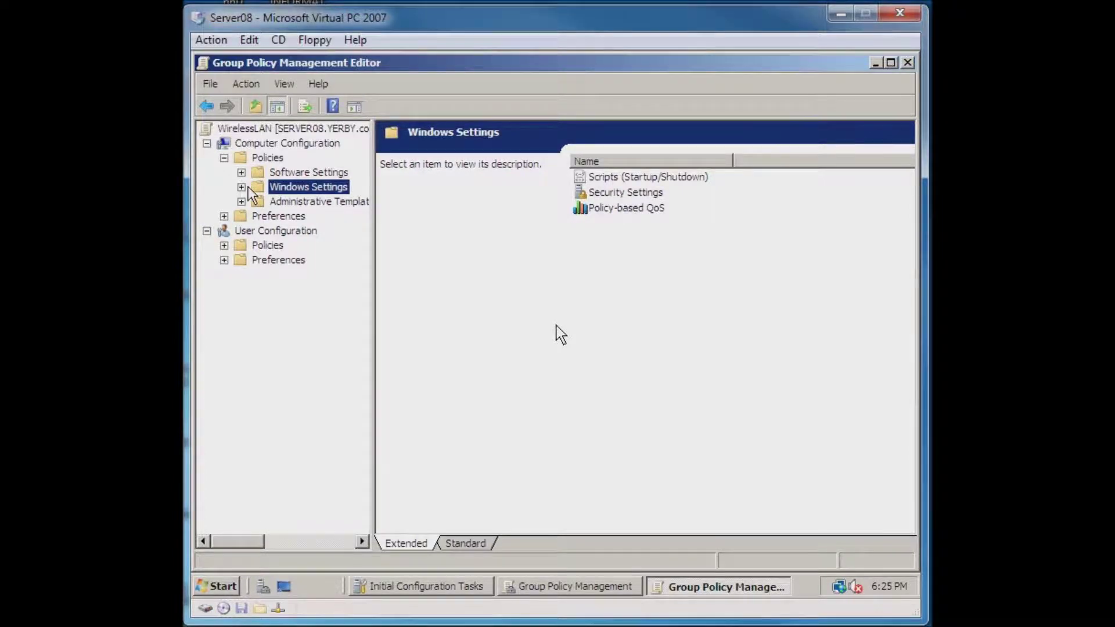
click(242, 187)
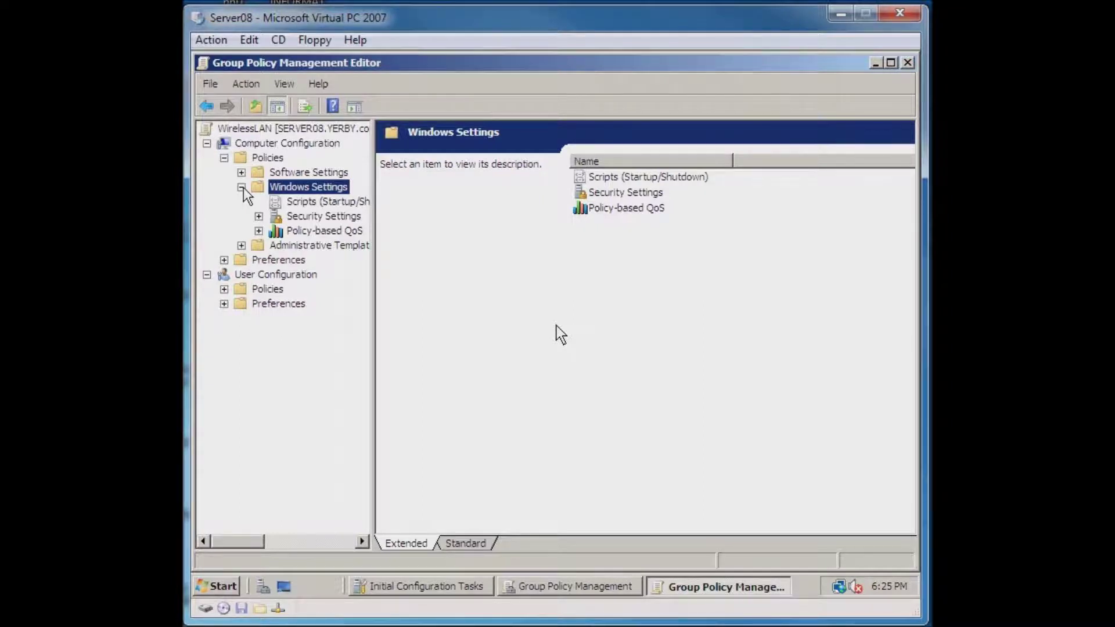
click(259, 216)
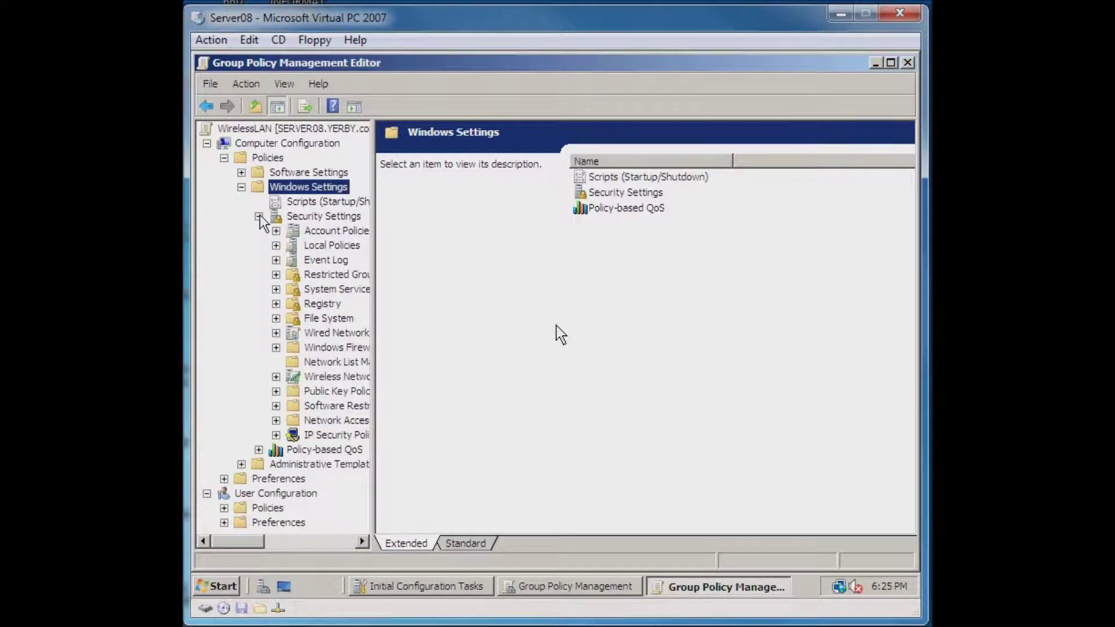
click(307, 379)
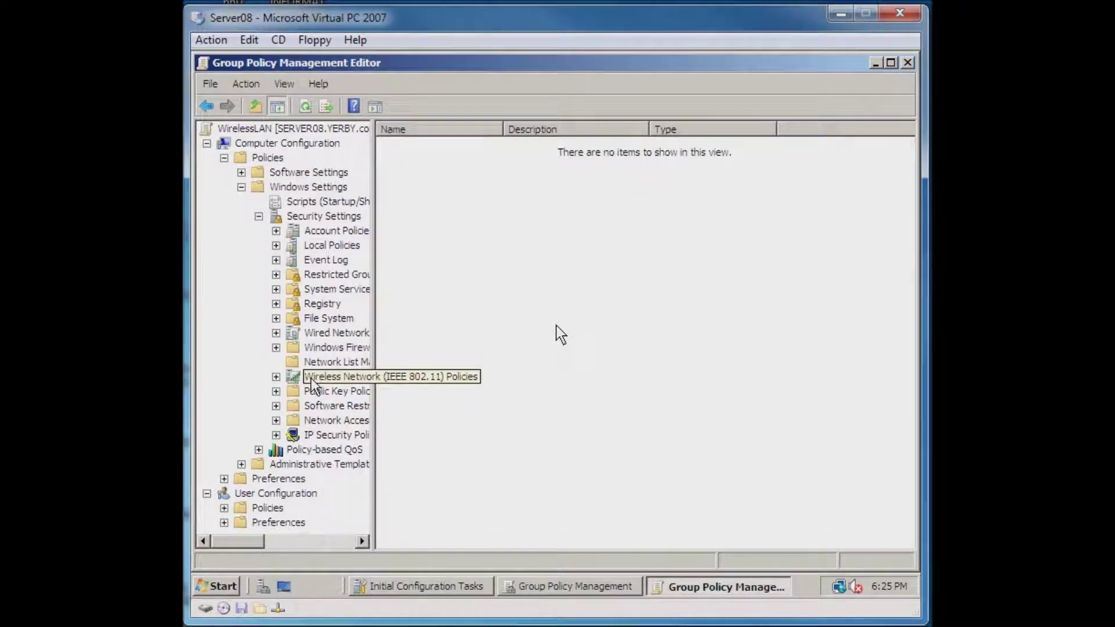
click(277, 377)
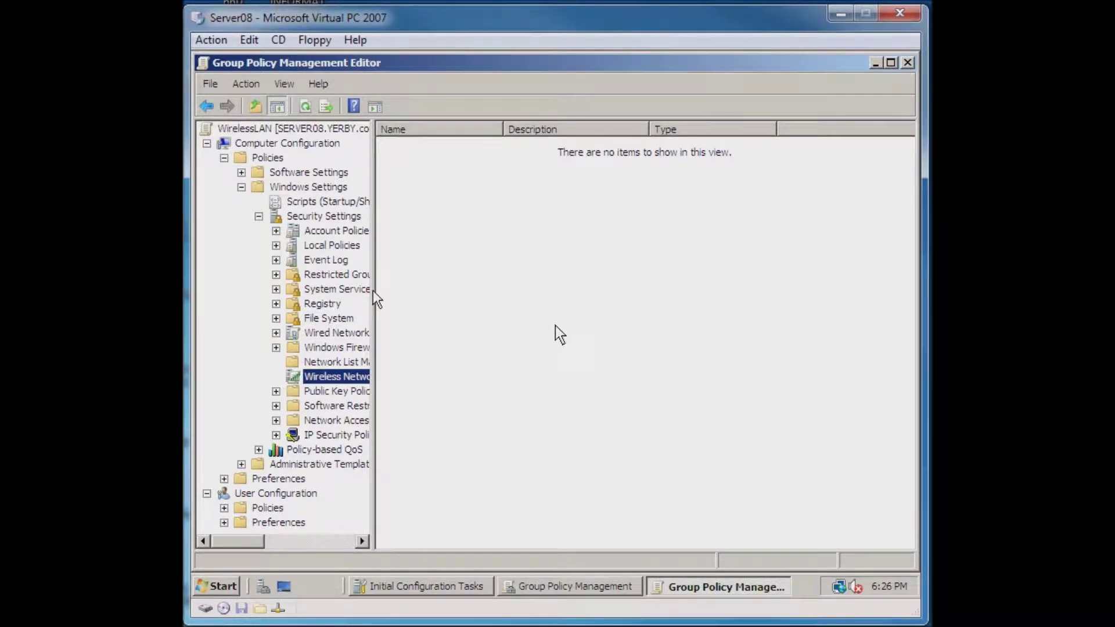
right_click(297, 382)
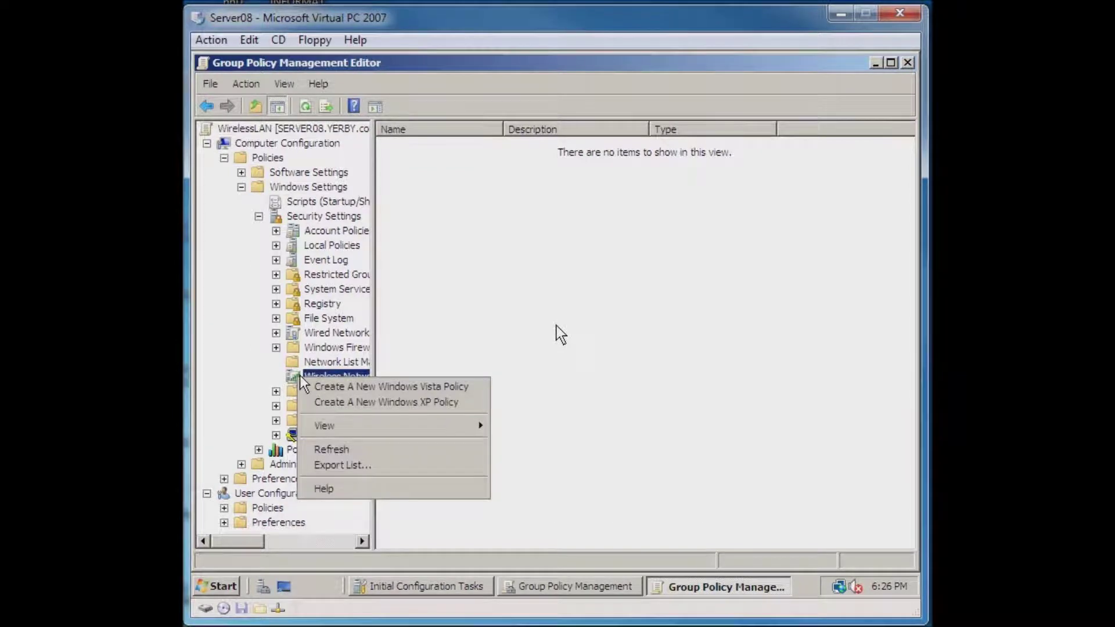
- Create a new Windows Vista wireless policy named 'Secure Wireless Policy'
click(351, 388)
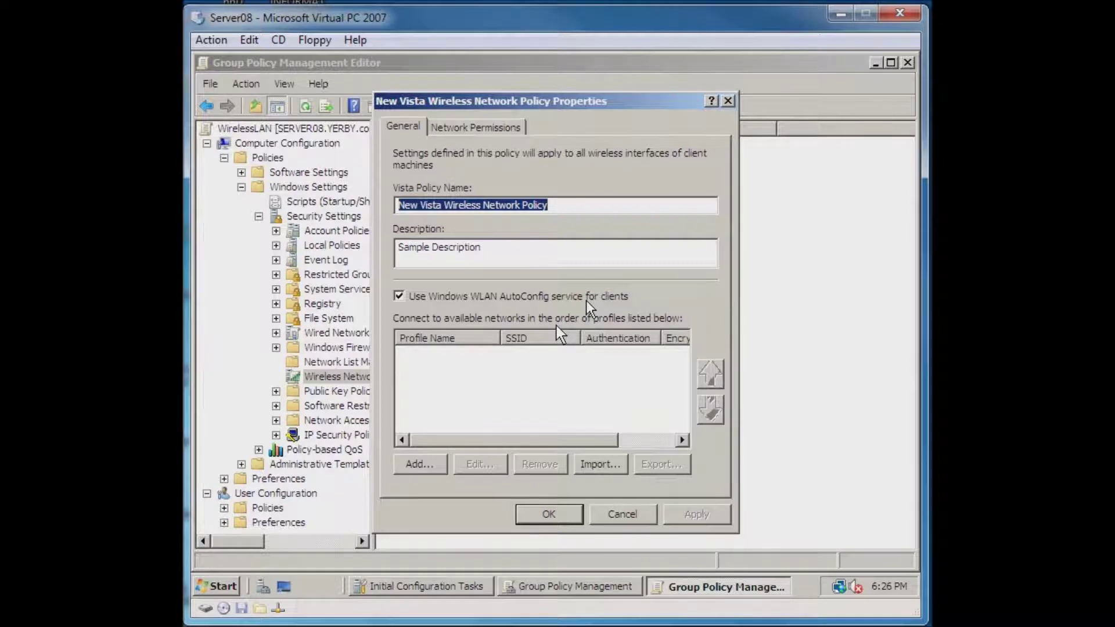
text(Secure)
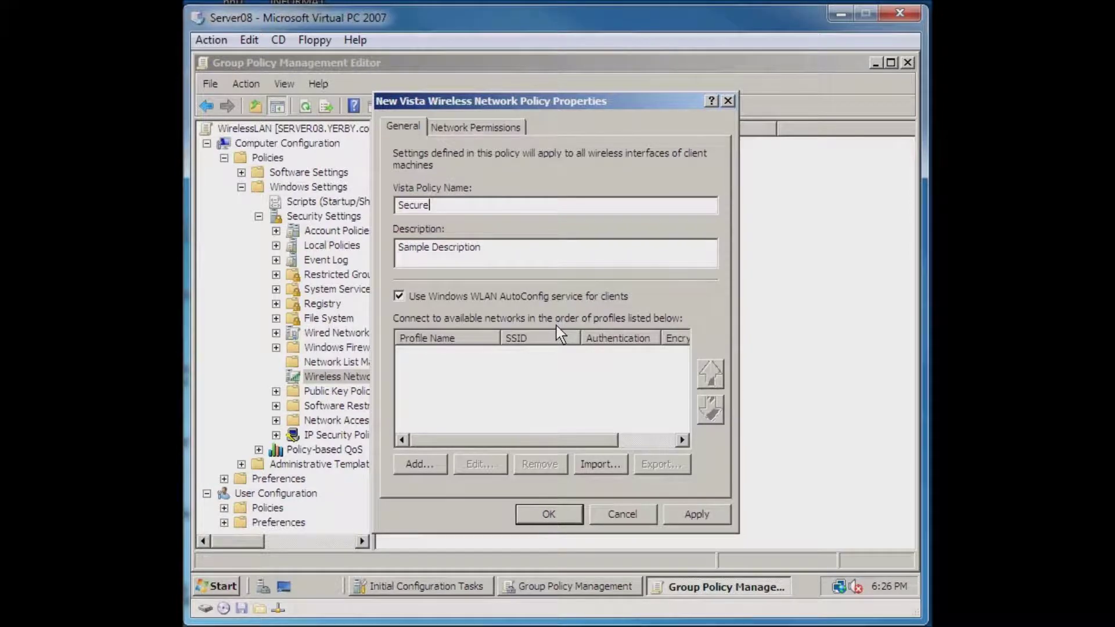
text( Wireless Policy)
click(491, 248)
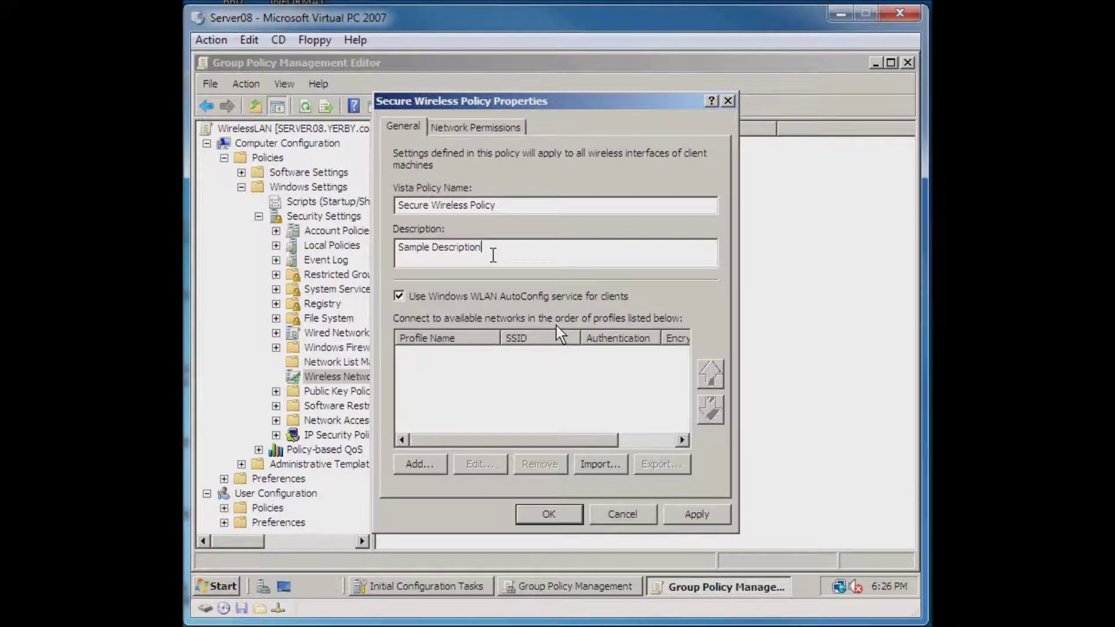
drag(490, 249, 399, 259)
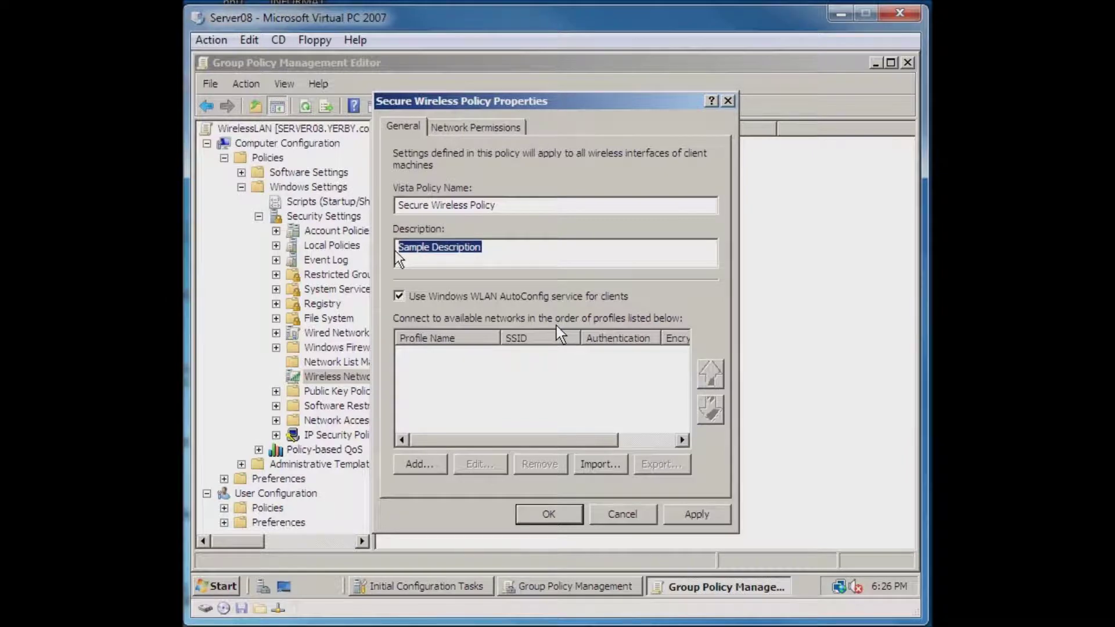
- Set its description to 'This policy is applied to Windows Vista Machines to ensure Wireless Security.'
text(Thi)
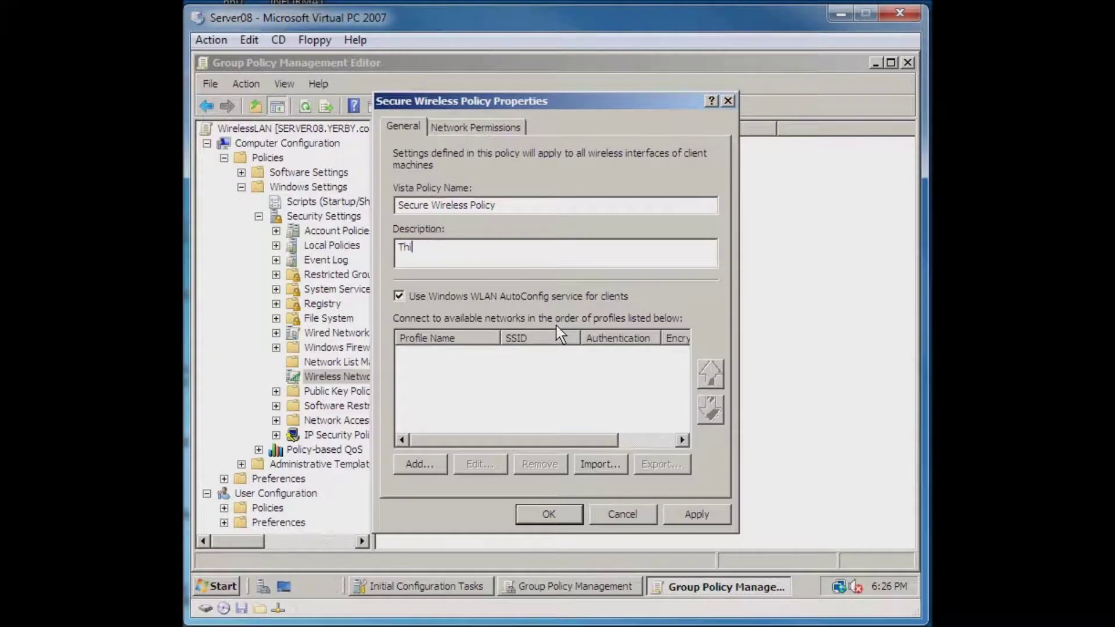
text(s policy is applied to W)
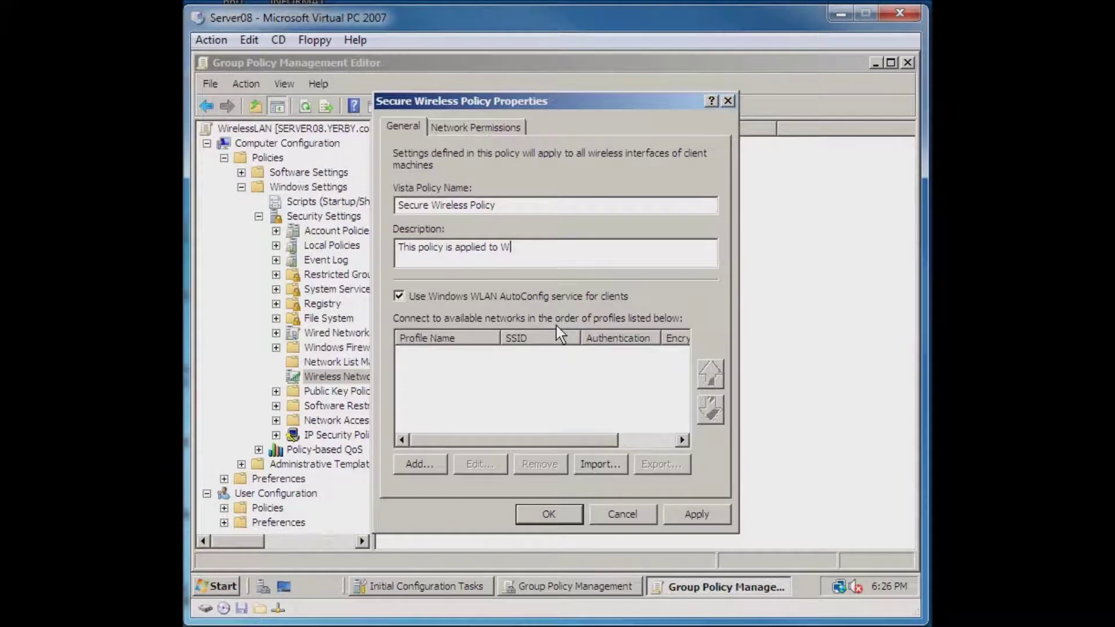
text(indows Vista Machines to en)
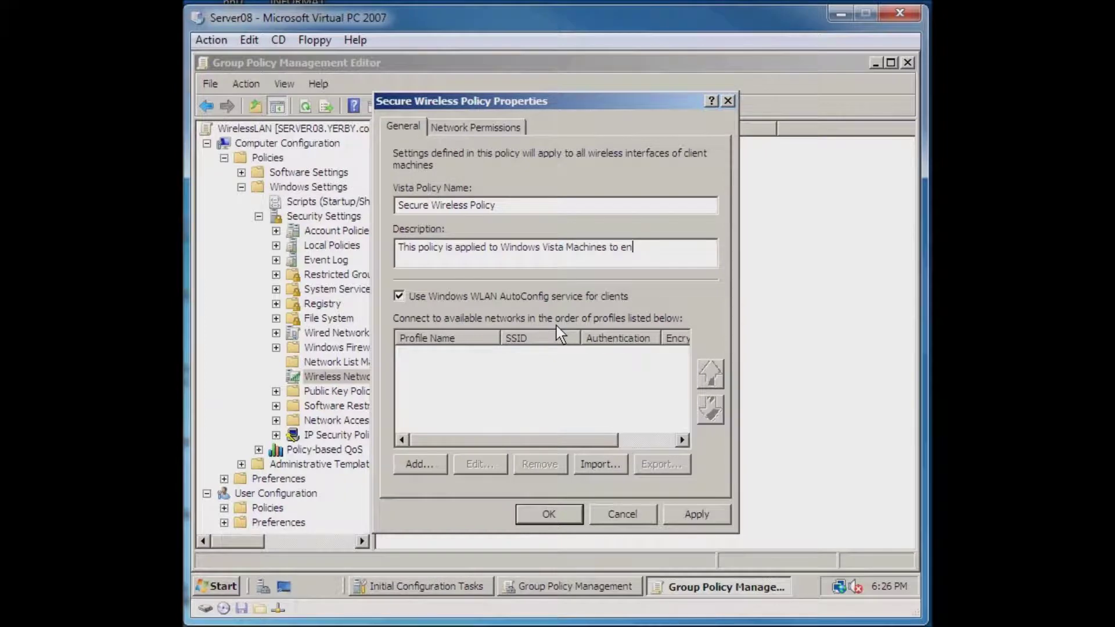
text(sure Security)
key(Left)
key(ctrl+Left)
text(Wireless)
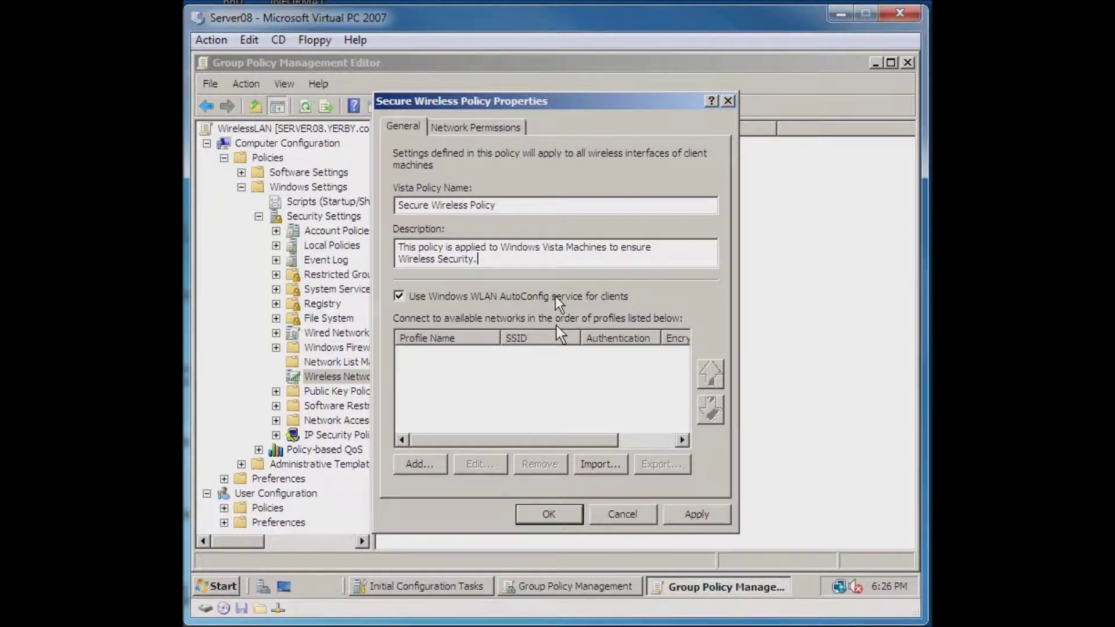
click(418, 464)
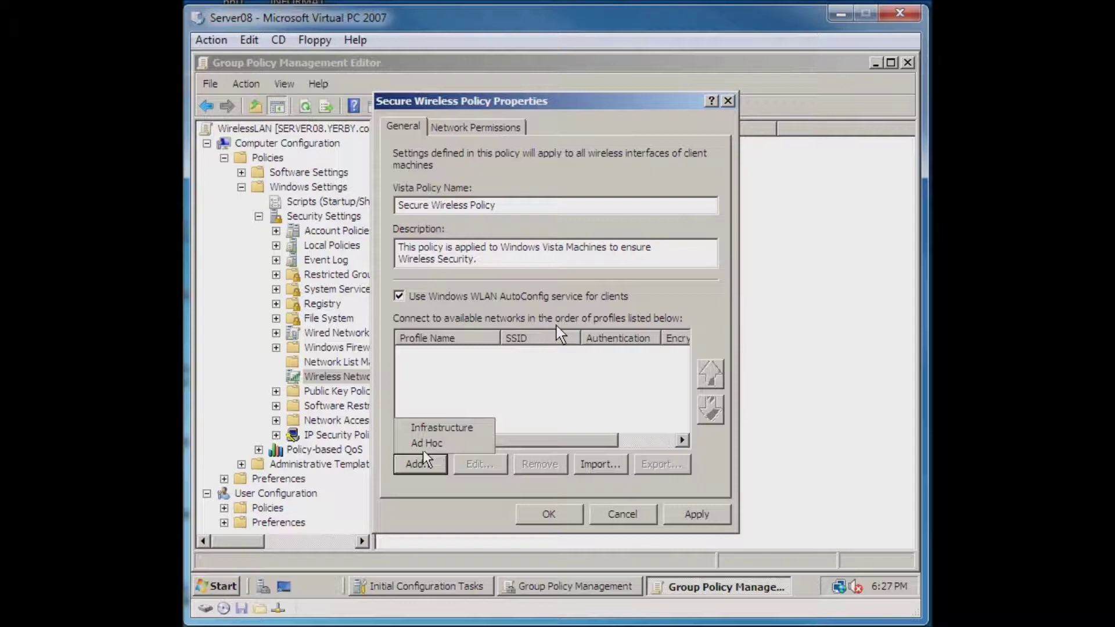
- Add infrastructure profile SecureProfile with SSID No_Free_Ride instead of NEWSSID, connecting even when not broadcasting
click(431, 429)
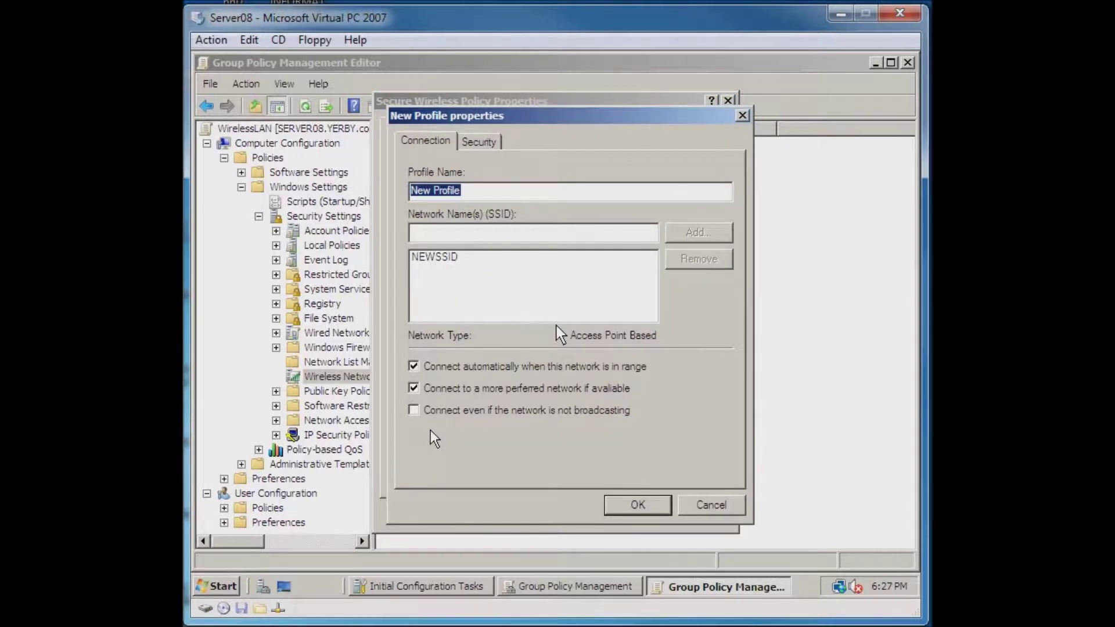
text(S)
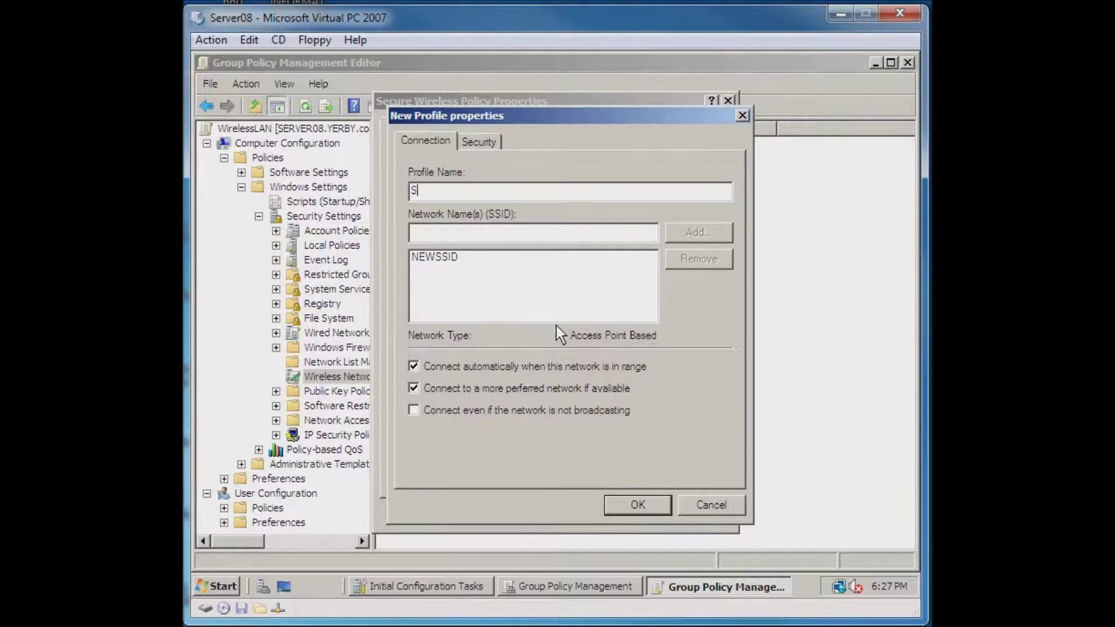
text(ecureProfile)
key(Tab)
text(No_F)
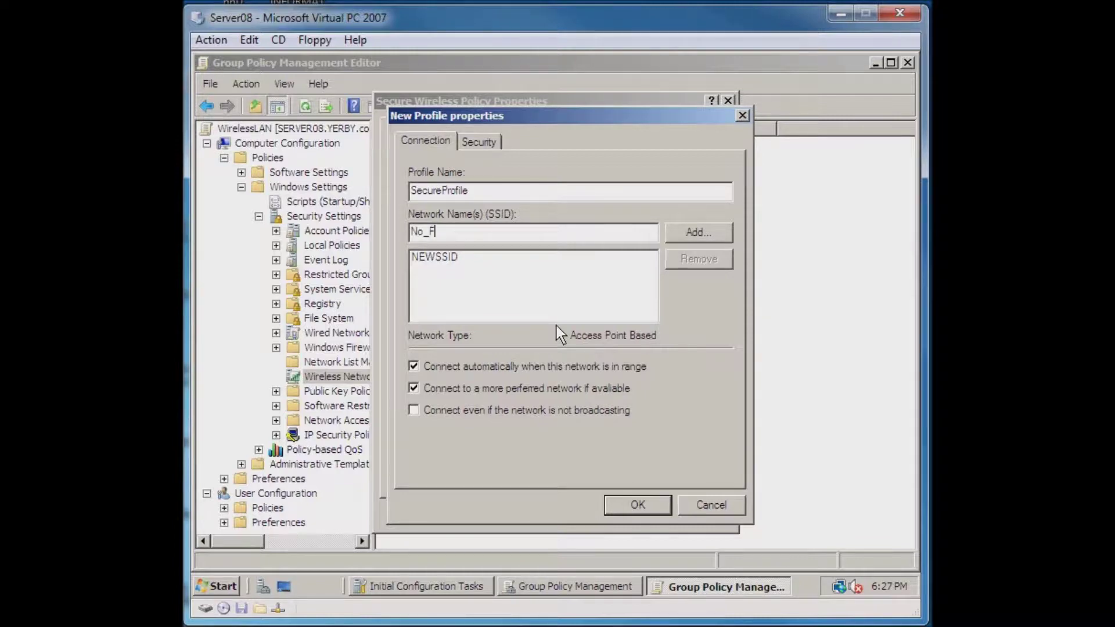
text(ree_Ride)
key(Return)
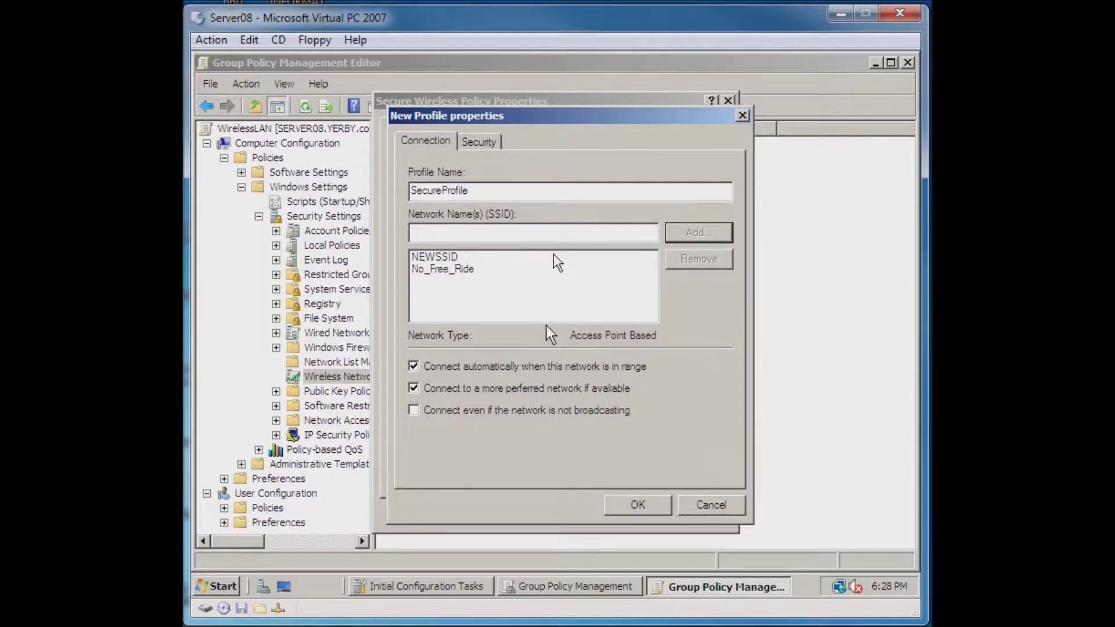
click(452, 257)
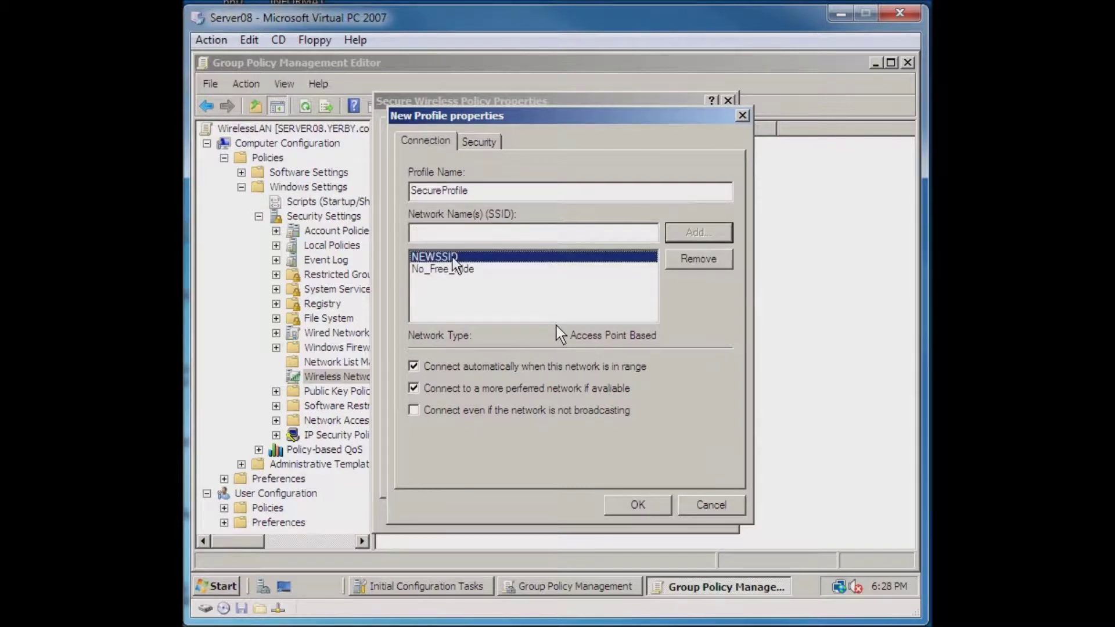
click(703, 262)
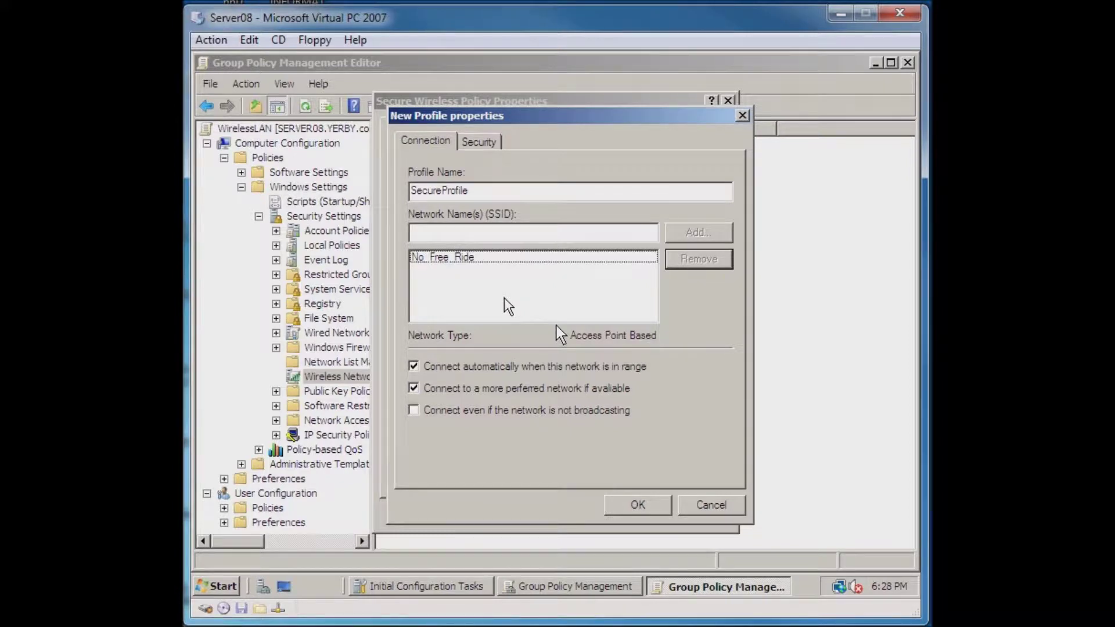
click(488, 410)
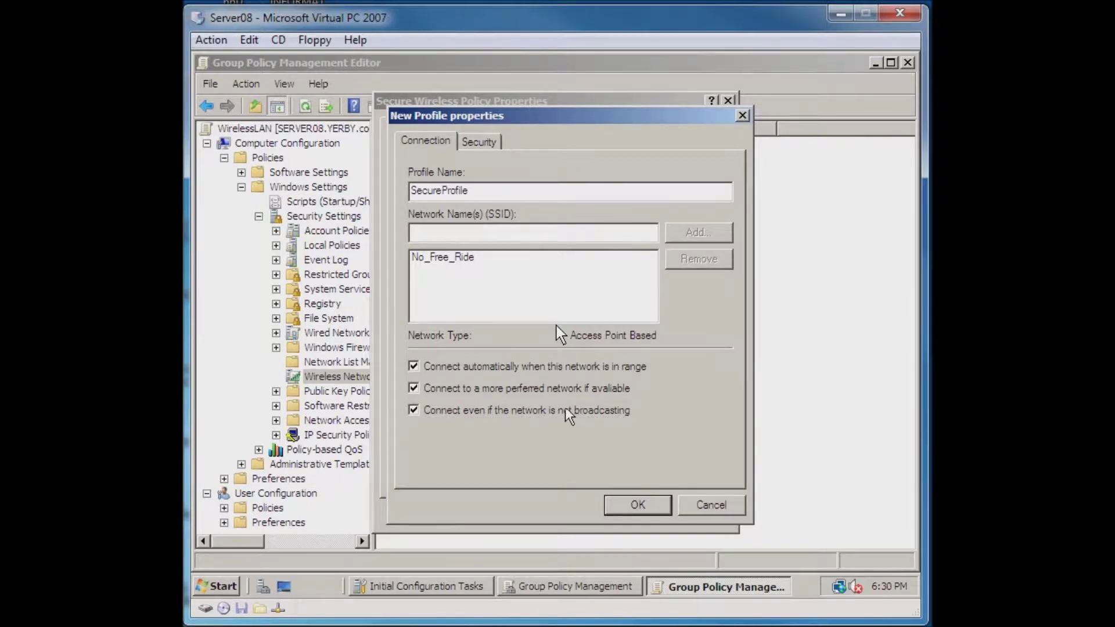
- Keep WPA2-Enterprise authentication with AES encryption, then save SecureProfile and the Secure Wireless Policy
click(480, 145)
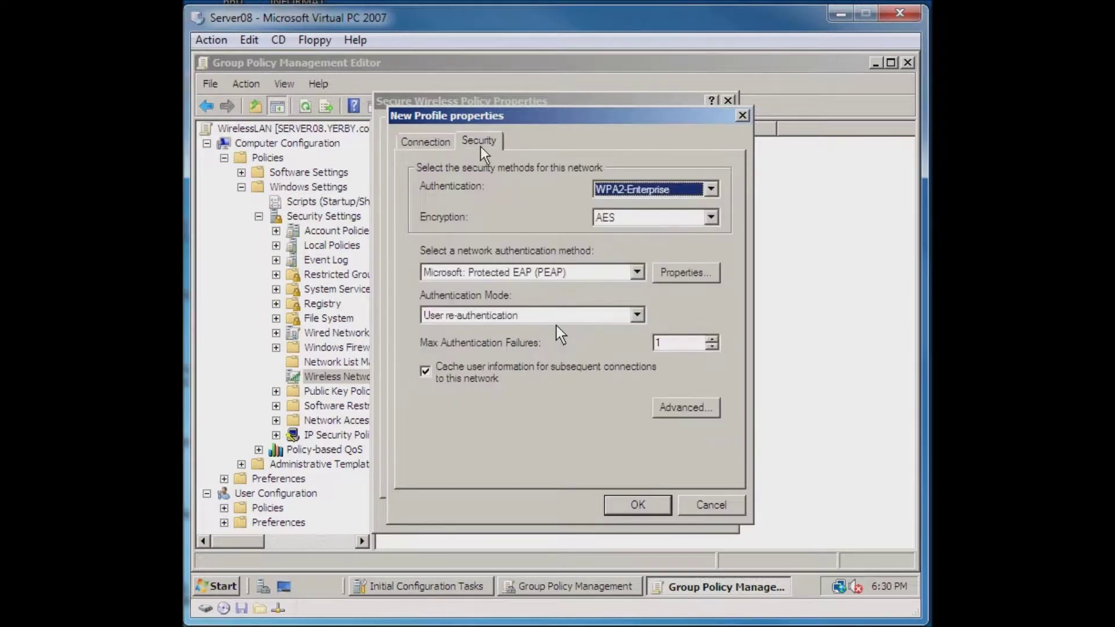
click(664, 191)
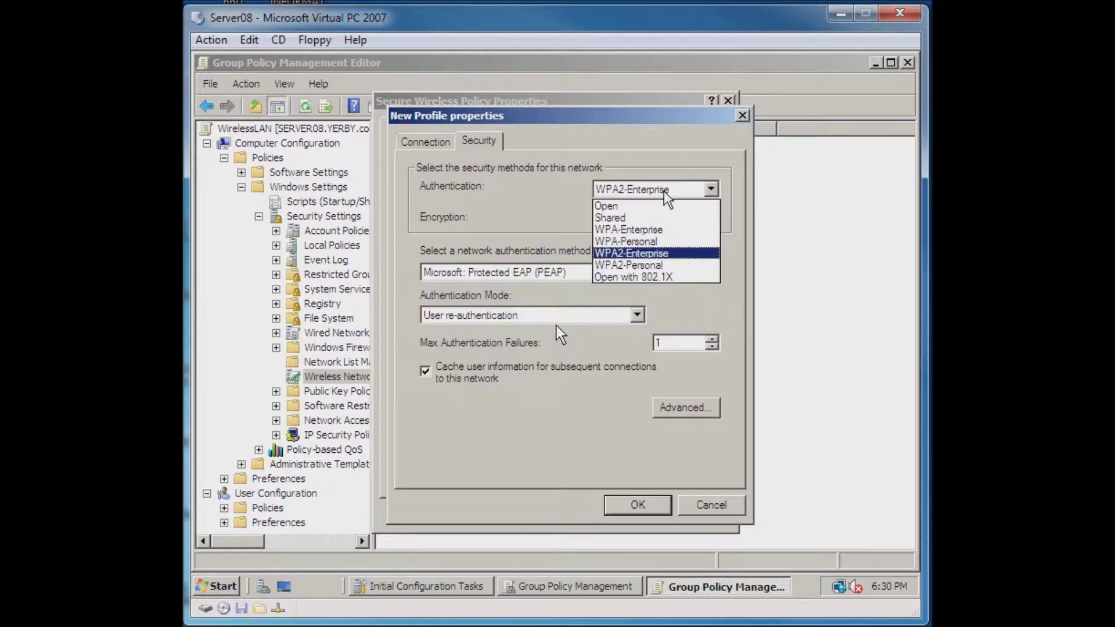
click(661, 256)
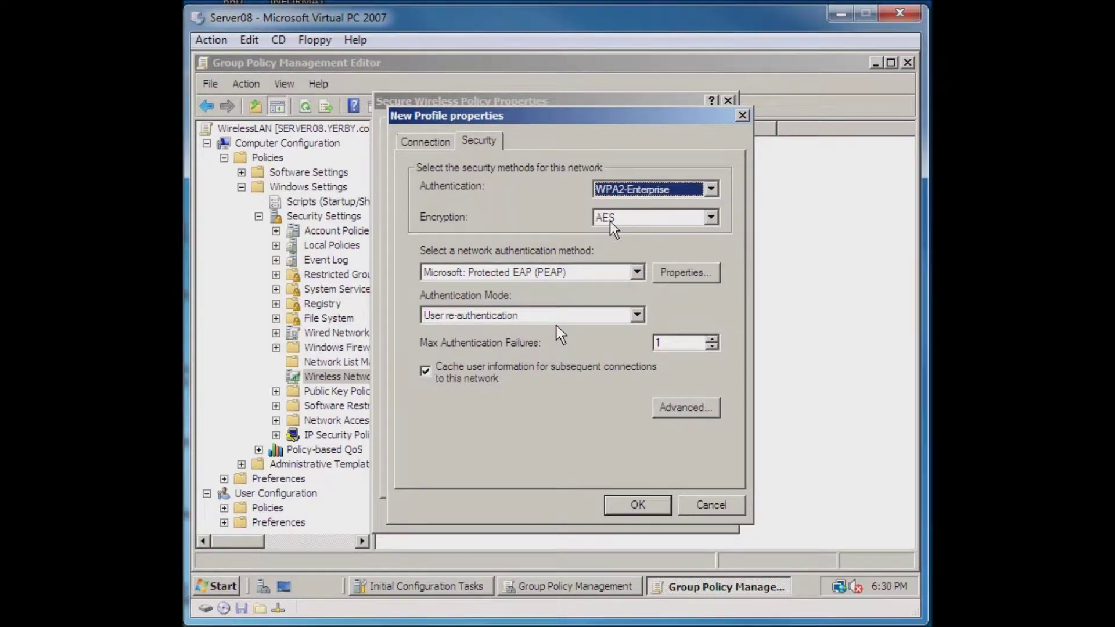
key(ctrl+shift+Tab)
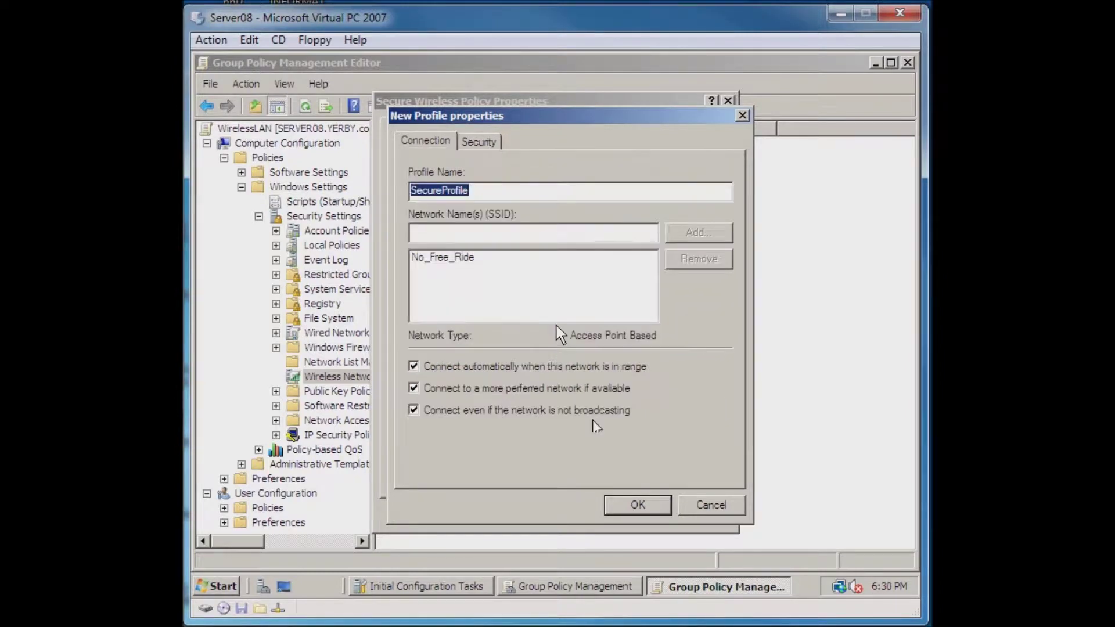
click(644, 505)
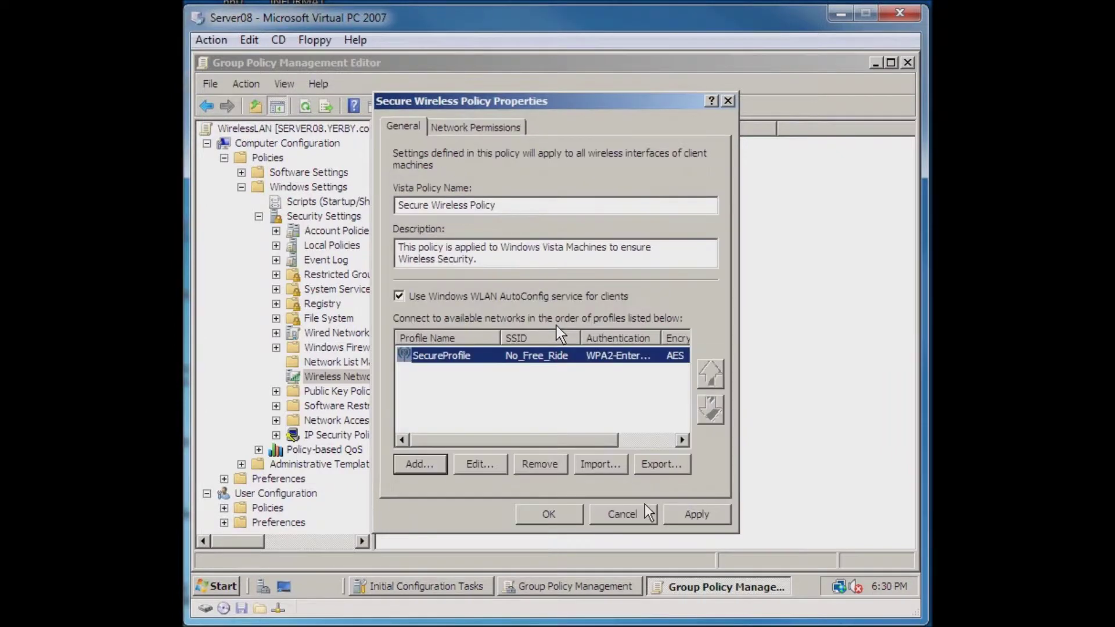
click(550, 513)
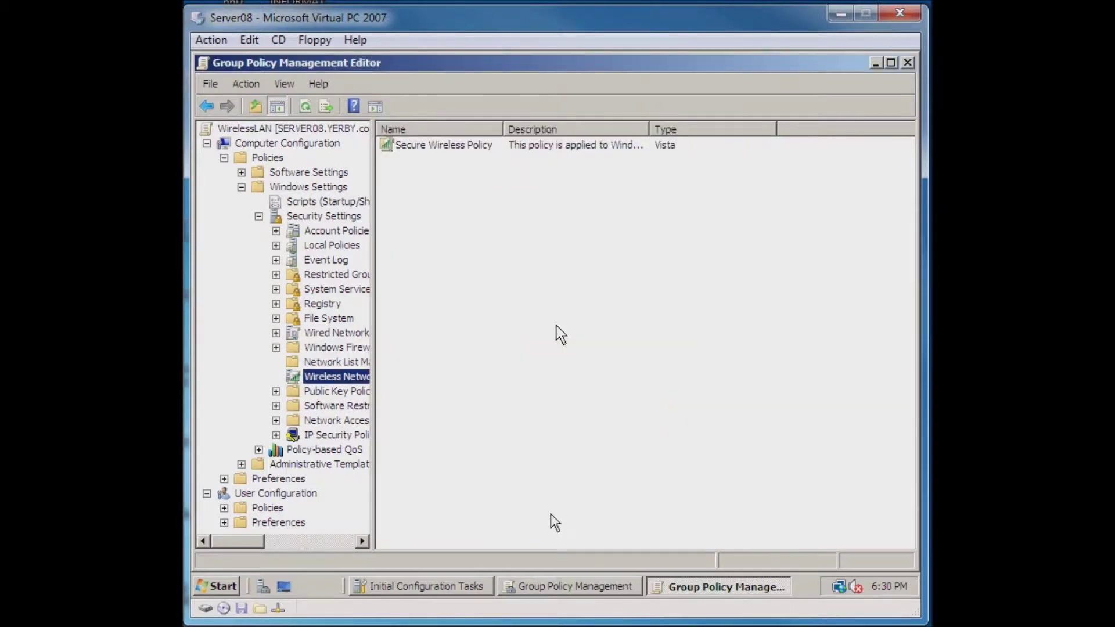
- Exit the policy editor and select the YERBY.com domain to view its linked GPOs
click(209, 85)
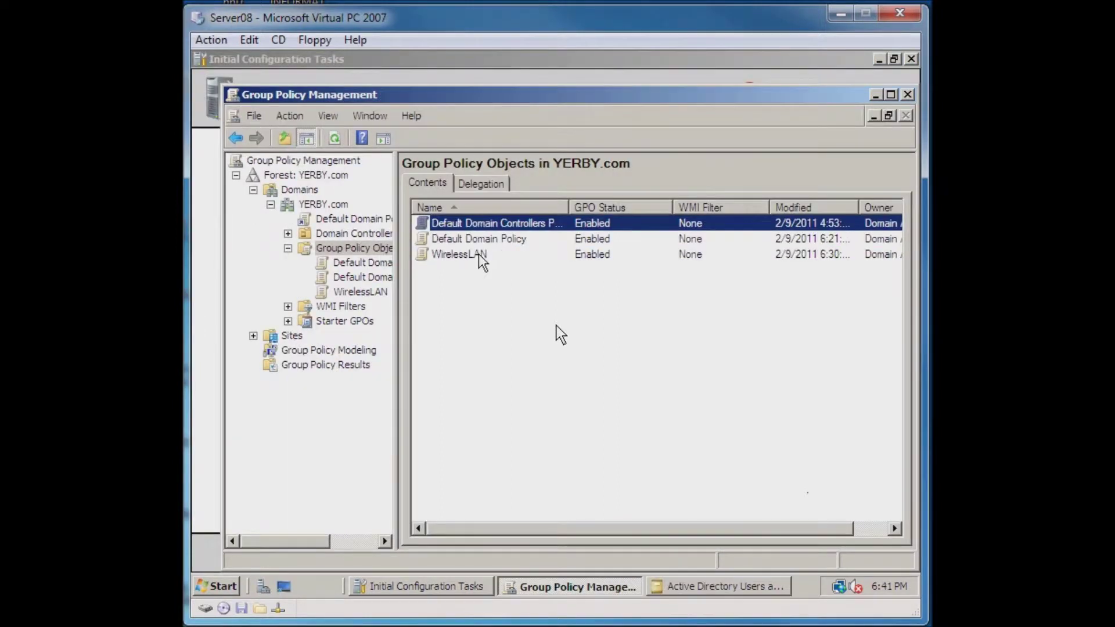
click(476, 253)
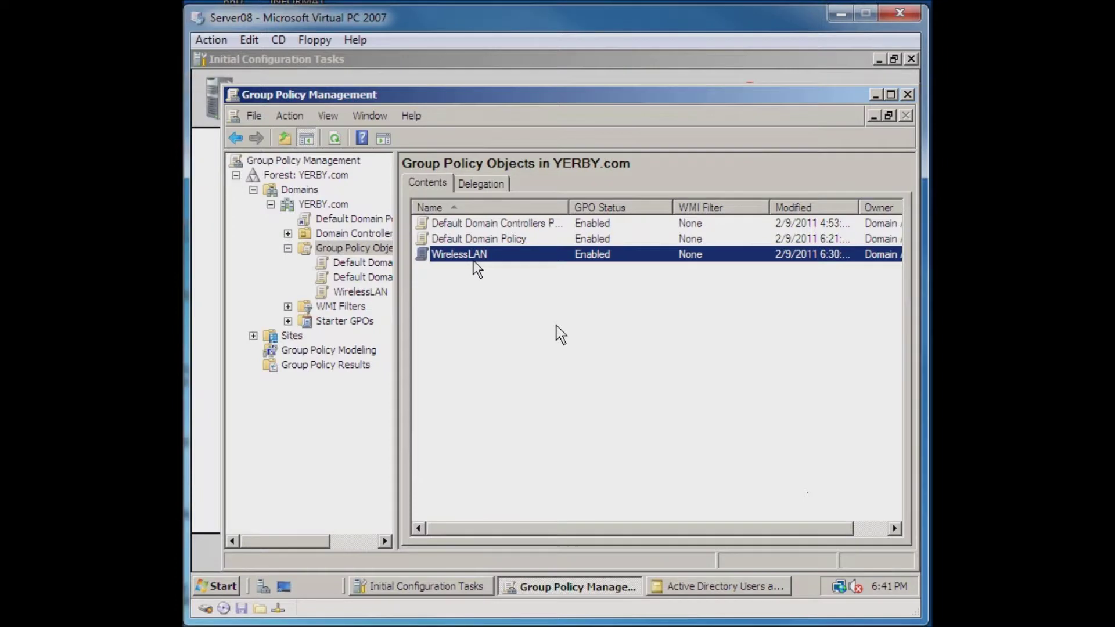
click(330, 209)
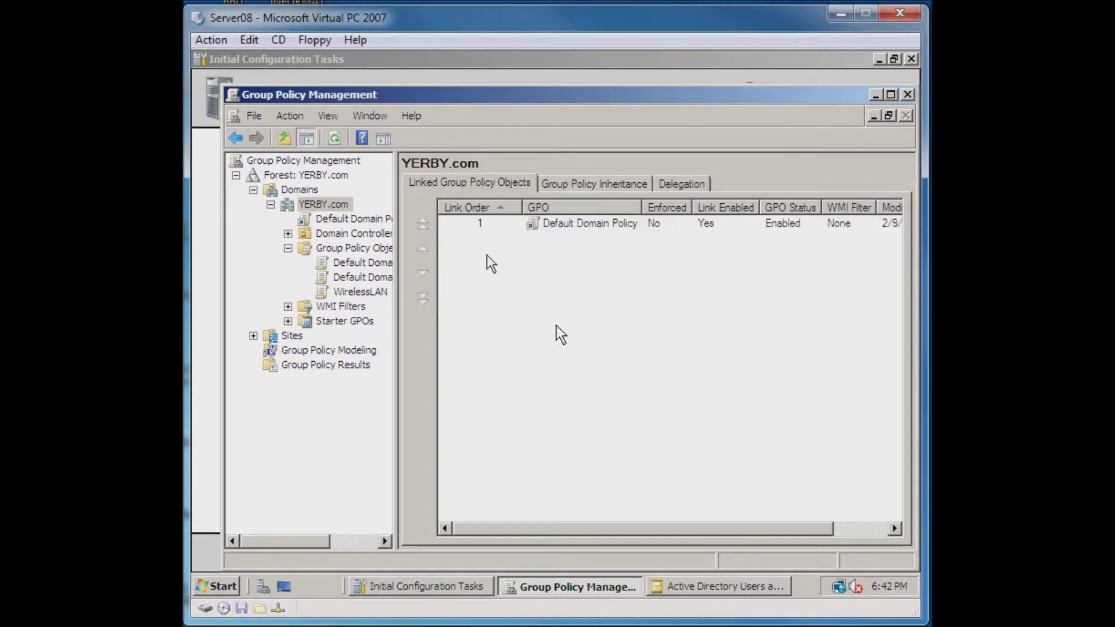
right_click(311, 206)
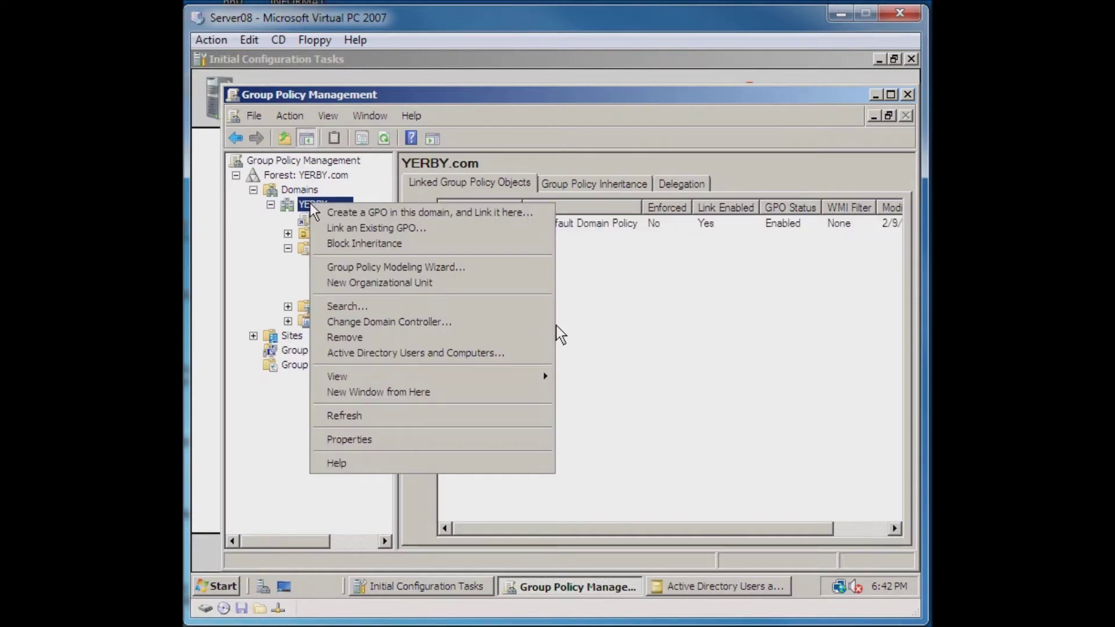
- Link the existing WirelessLAN GPO to the YERBY.com domain and select its new link entry
click(338, 228)
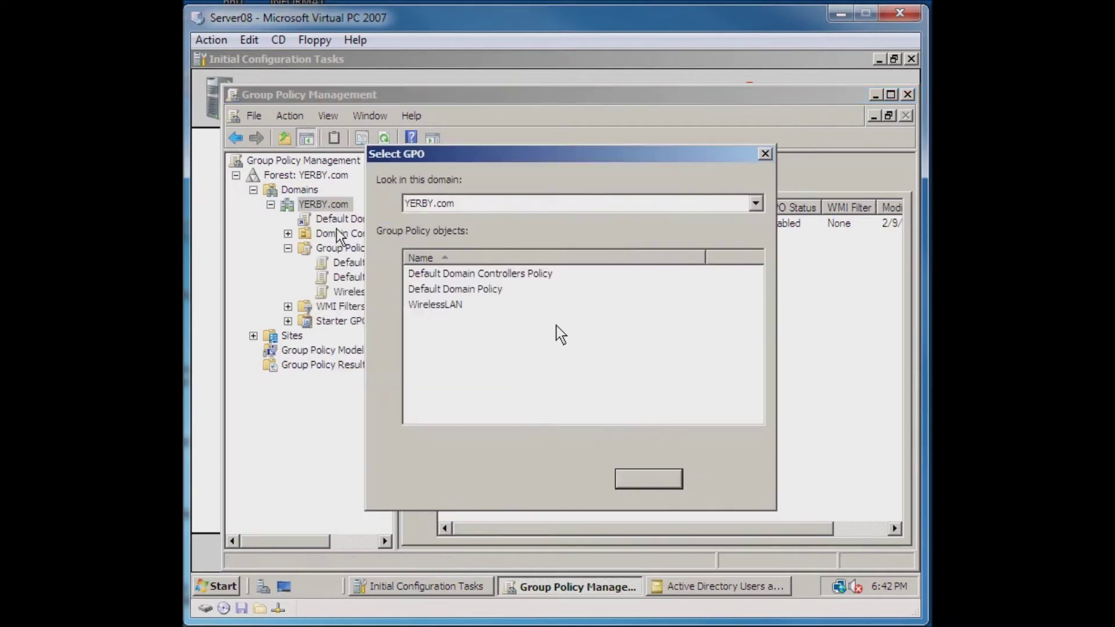
click(448, 305)
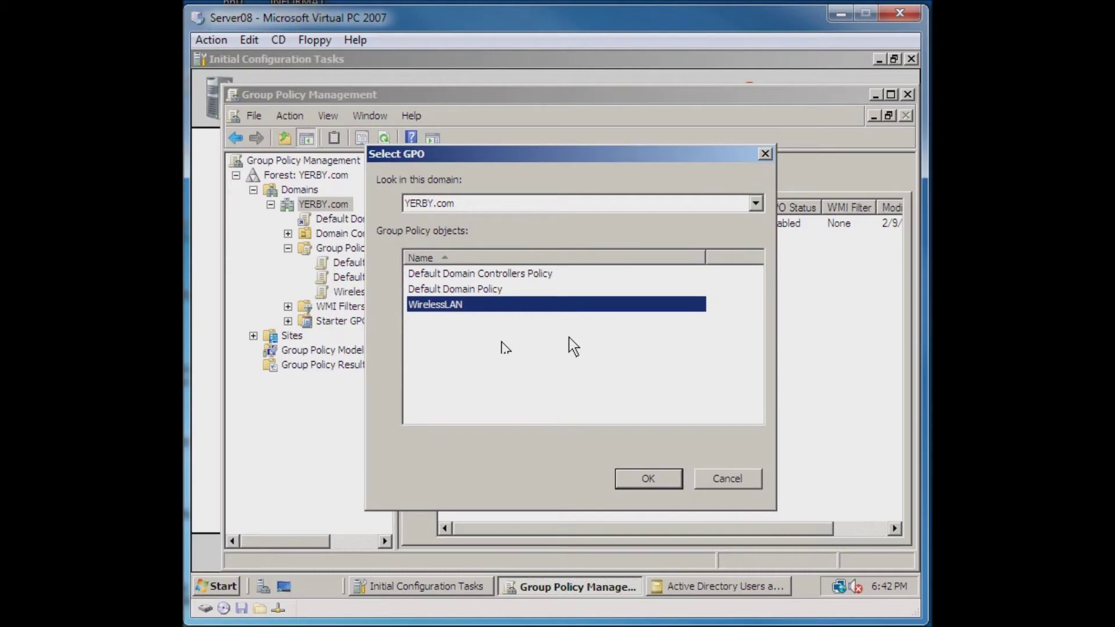
key(Return)
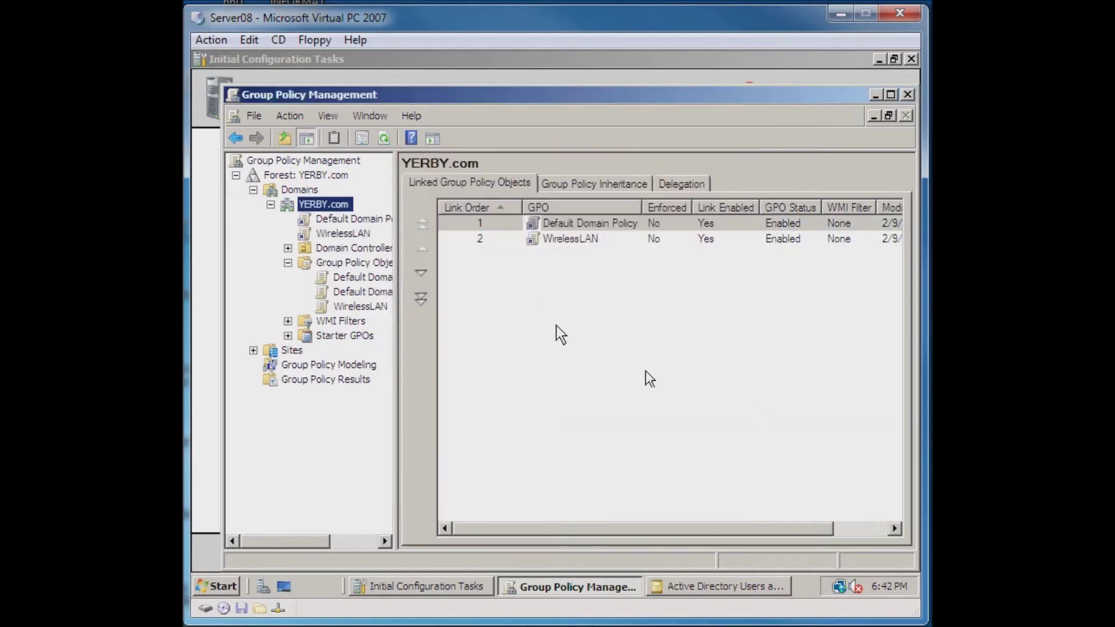
click(561, 240)
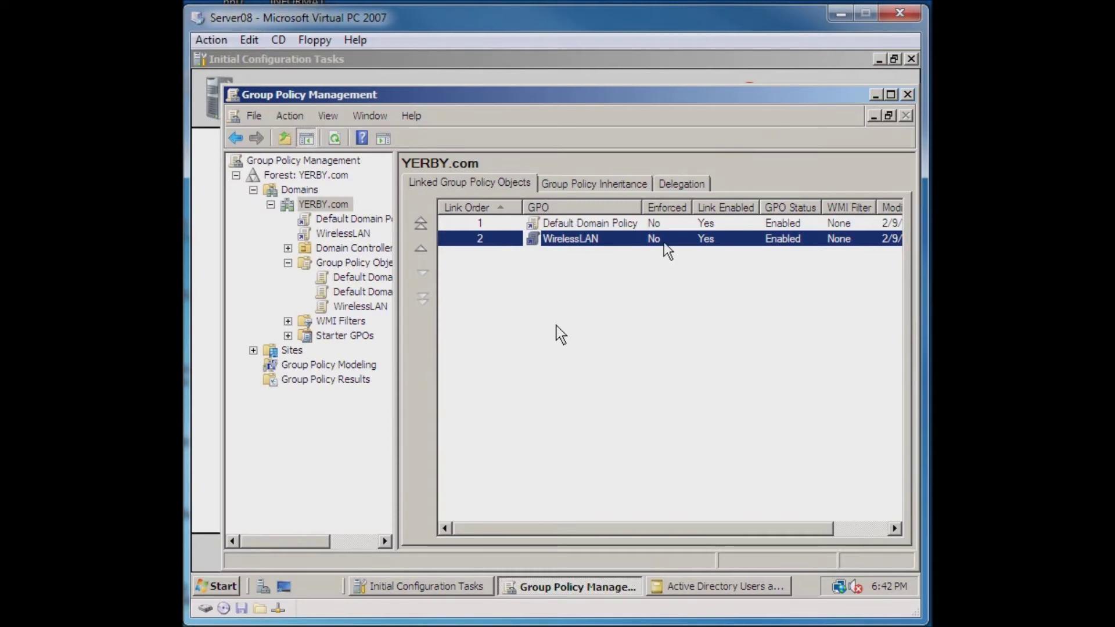
click(600, 519)
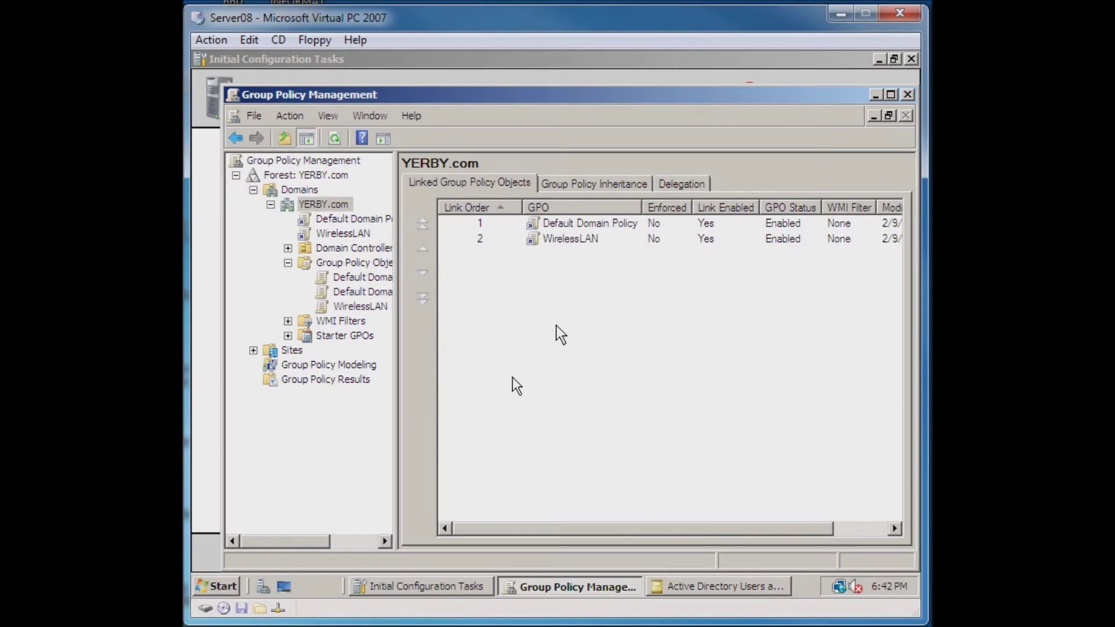